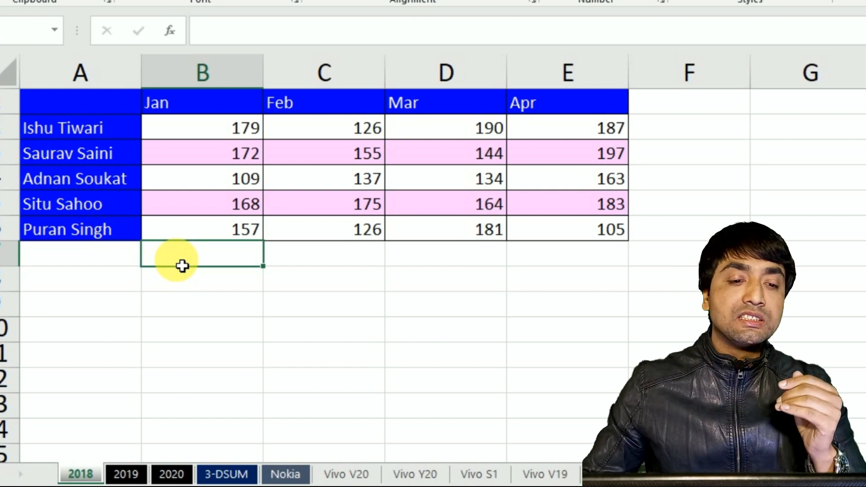
- On the 3-DSUM sheet, enter ='2018'!B2+'2019'!B2+'2020'!B2 in cell B2 to add the January values
{"action": "left_click", "coordinate": [123, 474]}
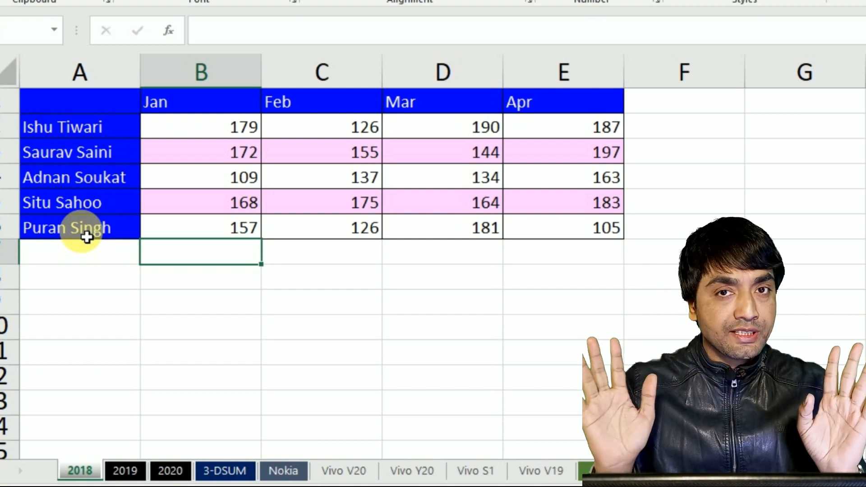
{"action": "left_click", "coordinate": [223, 470]}
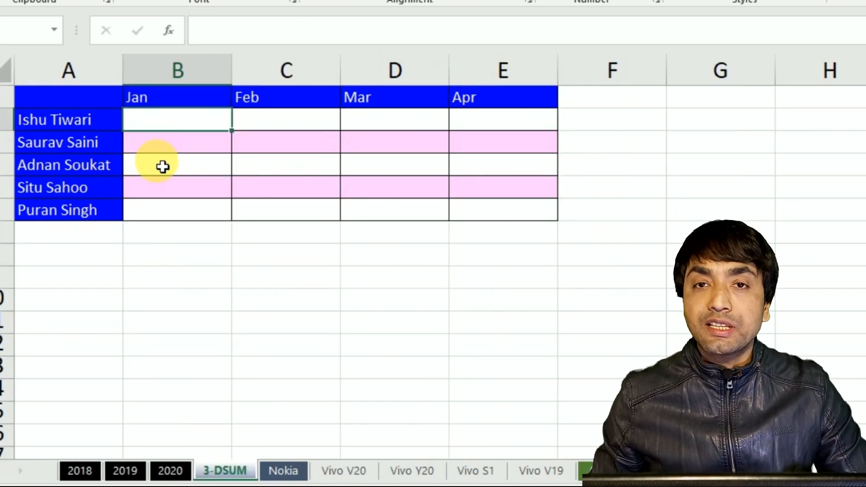
{"action": "type", "text": "="}
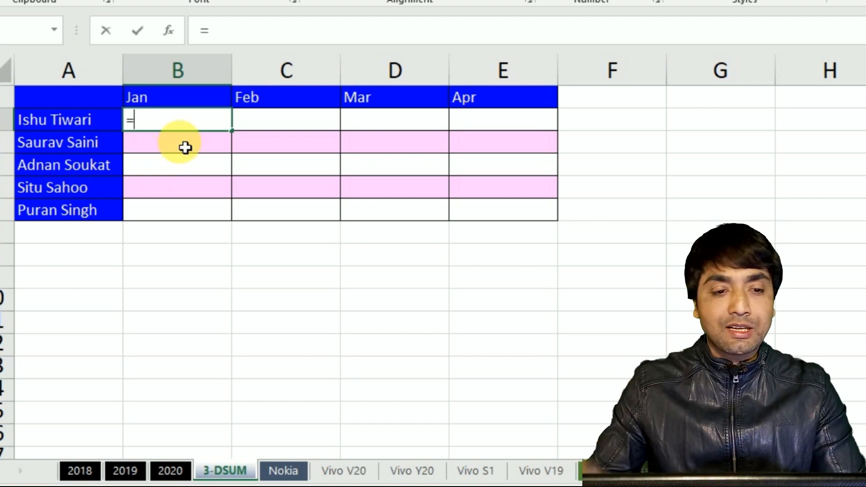
{"action": "left_click", "coordinate": [78, 470]}
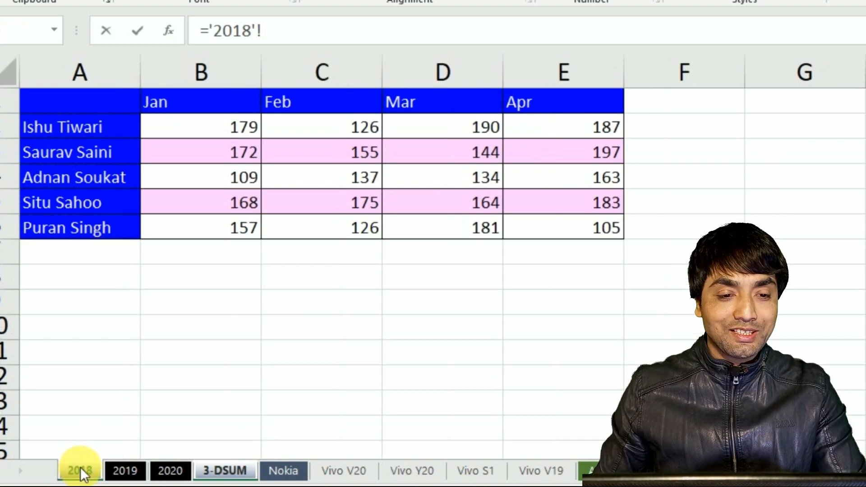
{"action": "left_click", "coordinate": [209, 132]}
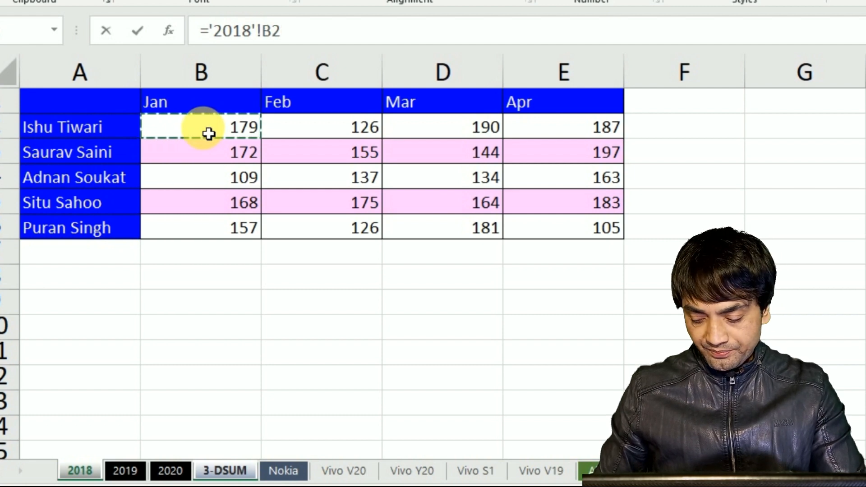
{"action": "type", "text": "+'2019'!"}
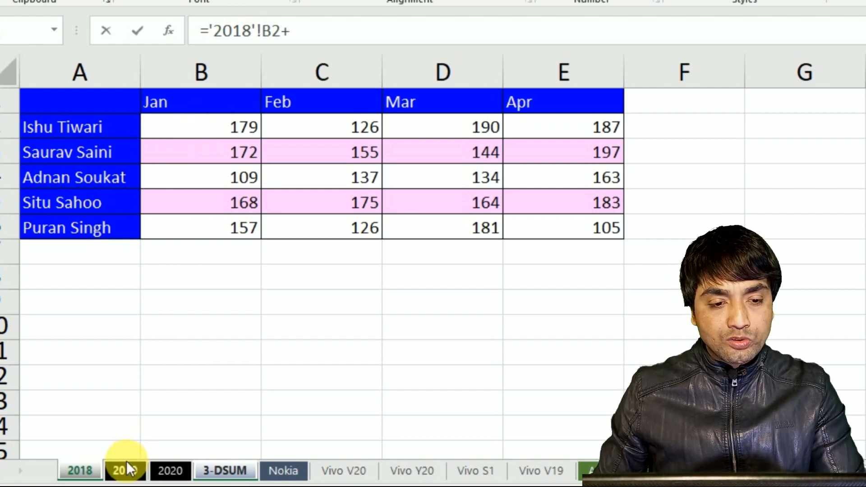
{"action": "left_click", "coordinate": [125, 469]}
{"action": "left_click", "coordinate": [226, 126]}
{"action": "type", "text": "+"}
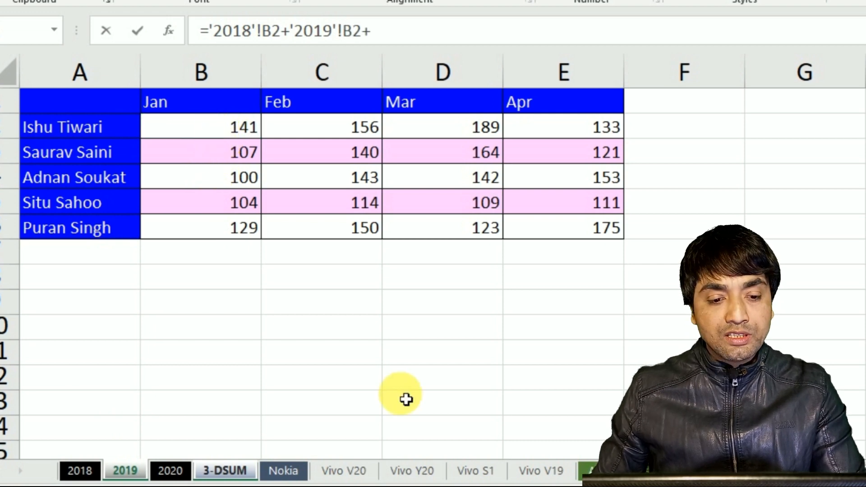
{"action": "left_click", "coordinate": [169, 470]}
{"action": "left_click", "coordinate": [235, 137]}
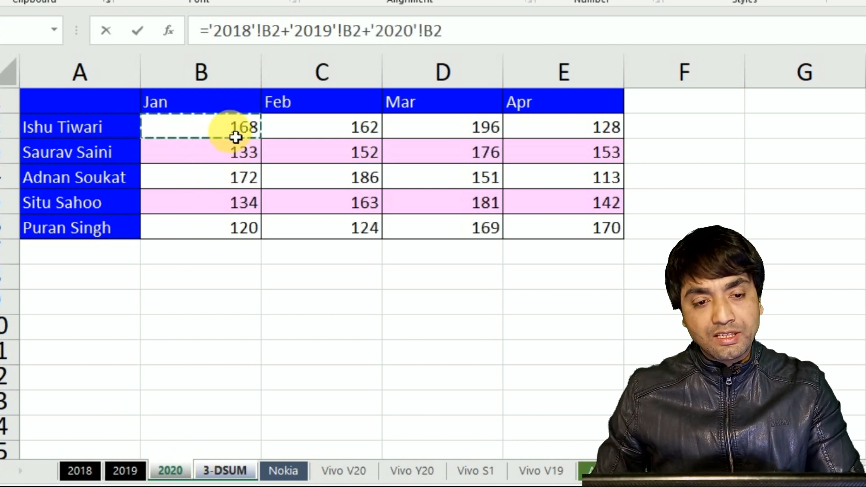
{"action": "key", "text": "Return"}
- Fill the addition formula through B2:E6, then clear the contents of that range
{"action": "left_click", "coordinate": [229, 123]}
{"action": "left_click_drag", "start_coordinate": [232, 131], "coordinate": [240, 237]}
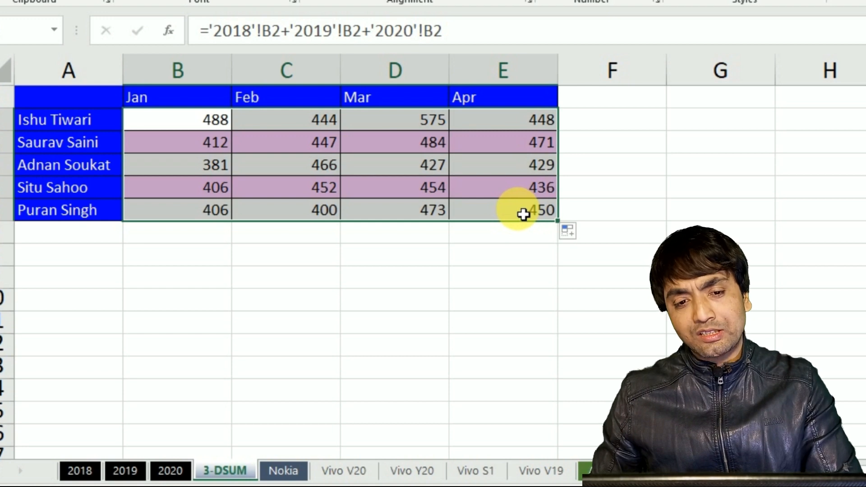
{"action": "key", "text": "Delete"}
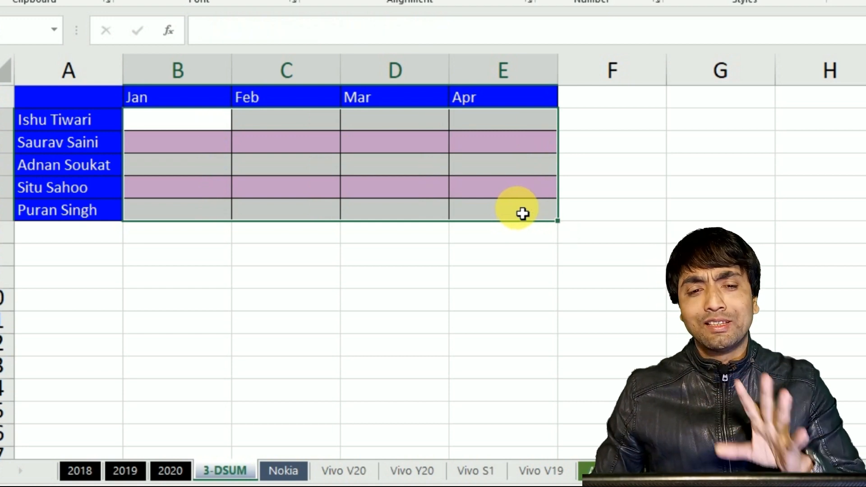
- Start a SUM formula in cell B2 of 3-DSUM with cell B2 of the 2018 sheet as its reference
{"action": "left_click", "coordinate": [187, 126]}
{"action": "type", "text": "=sum"}
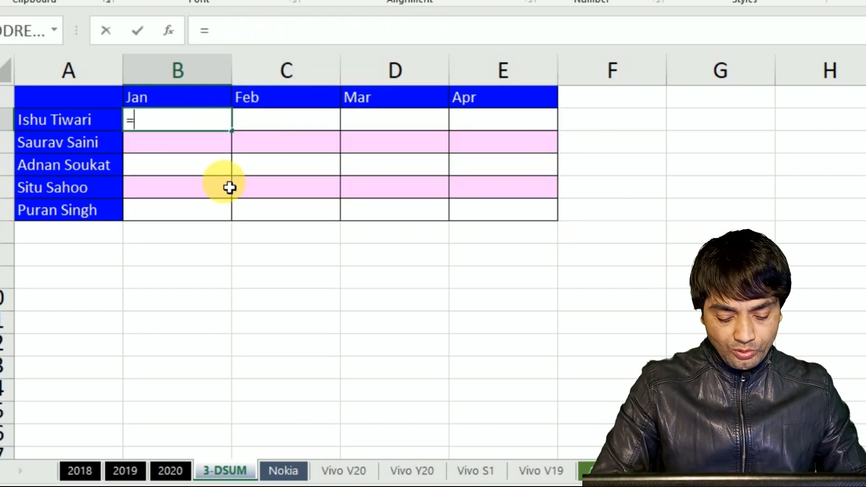
{"action": "key", "text": "Tab"}
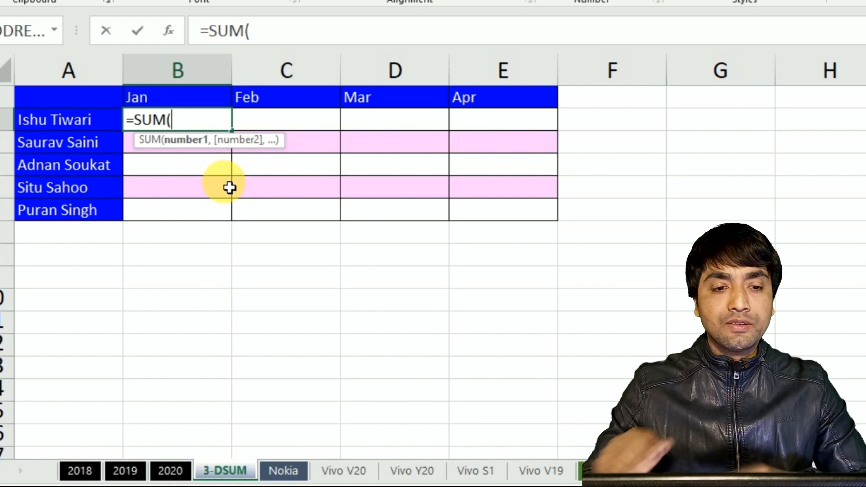
{"action": "left_click", "coordinate": [72, 471]}
{"action": "left_click", "coordinate": [211, 129]}
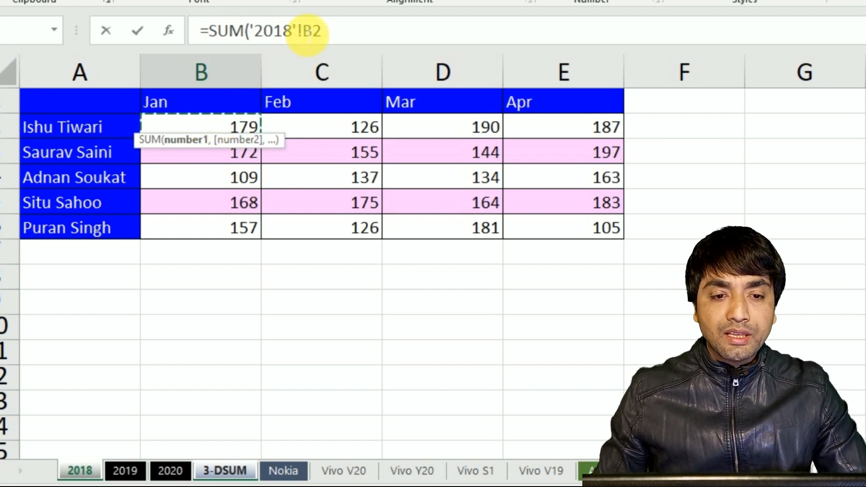
- Extend the SUM formula's sheet reference to the range '2018:2020' and add the closing parenthesis
{"action": "left_click", "coordinate": [315, 31]}
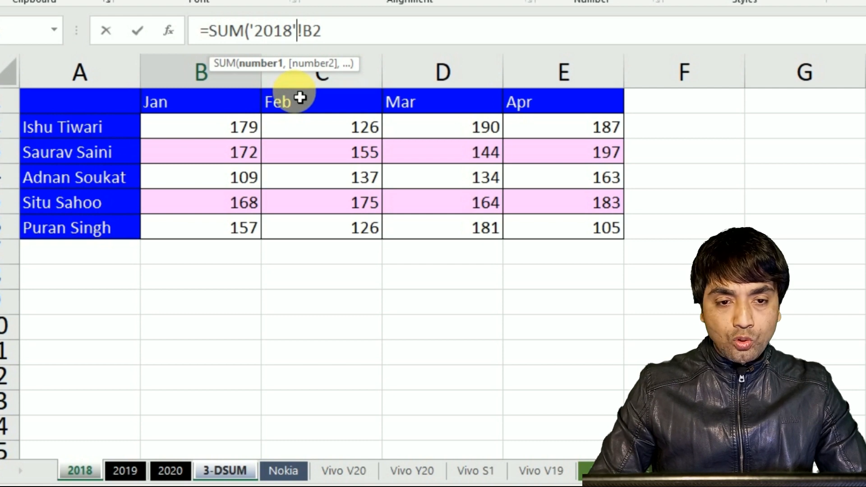
{"action": "key", "text": "BackSpace"}
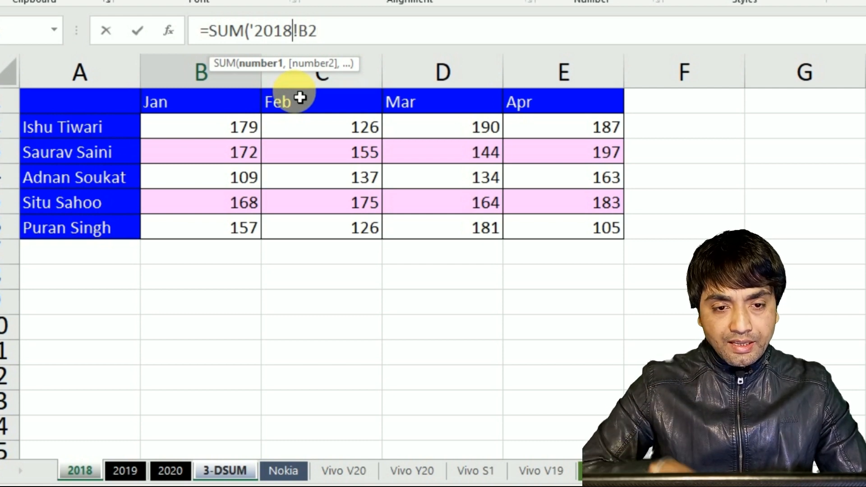
{"action": "type", "text": ":"}
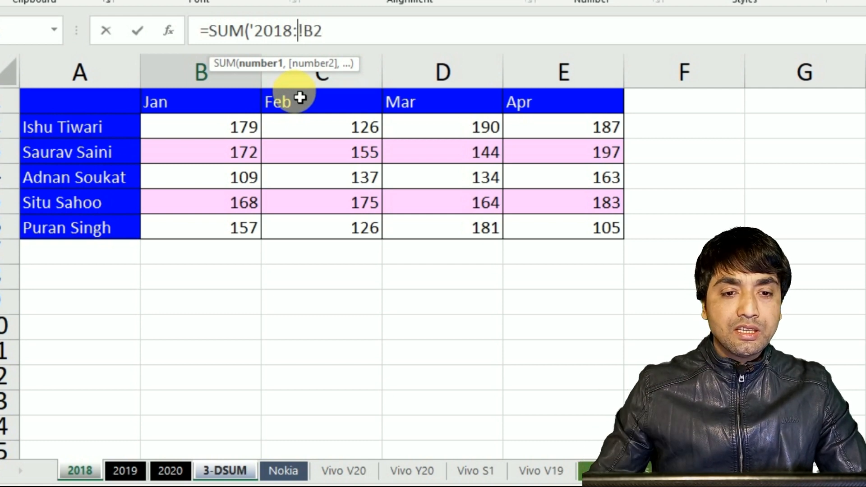
{"action": "left_click", "coordinate": [171, 470]}
{"action": "left_click", "coordinate": [350, 31]}
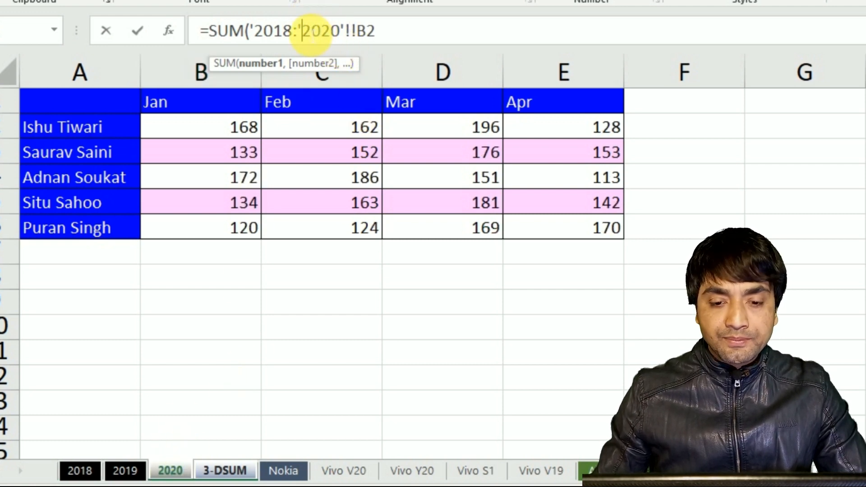
{"action": "key", "text": "BackSpace"}
{"action": "left_click", "coordinate": [381, 36]}
{"action": "type", "text": ")"}
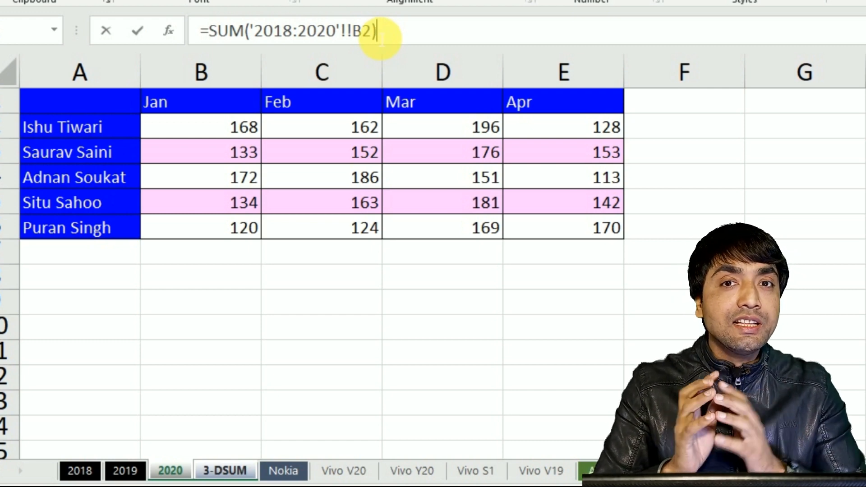
- Remove the duplicate exclamation mark to enter =SUM('2018:2020'!B2), and fill the formula through B2:E6
{"action": "double_click", "coordinate": [310, 43]}
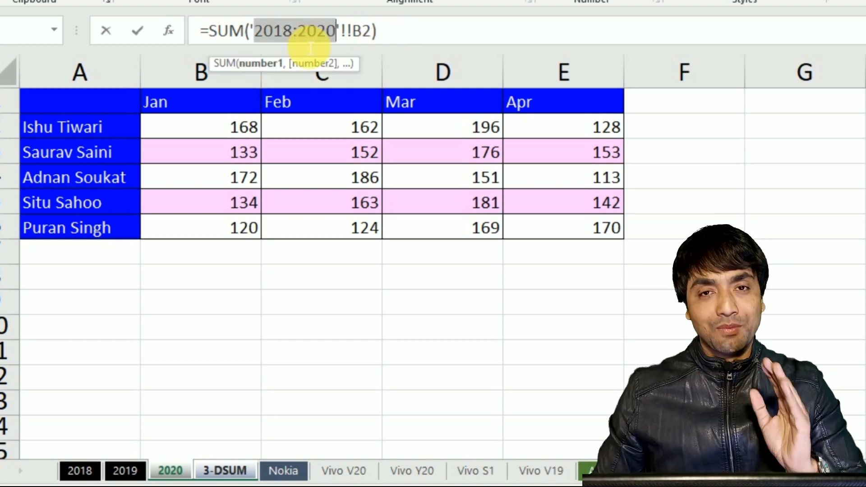
{"action": "left_click", "coordinate": [277, 33]}
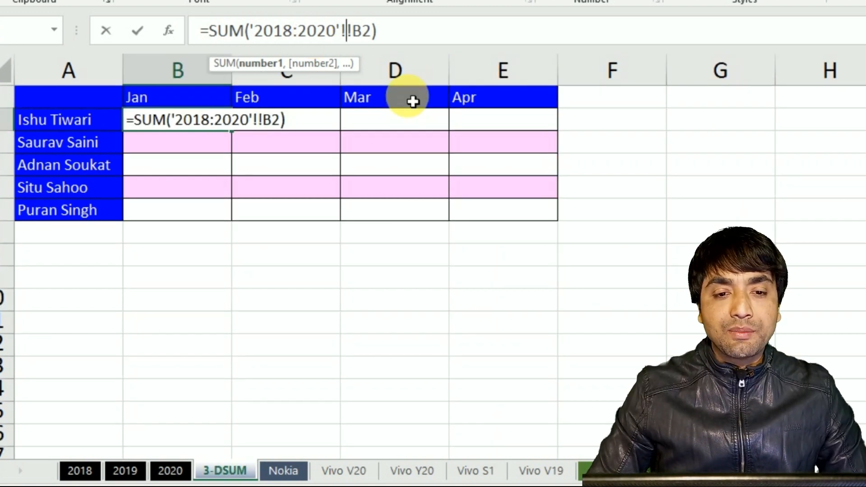
{"action": "key", "text": "BackSpace"}
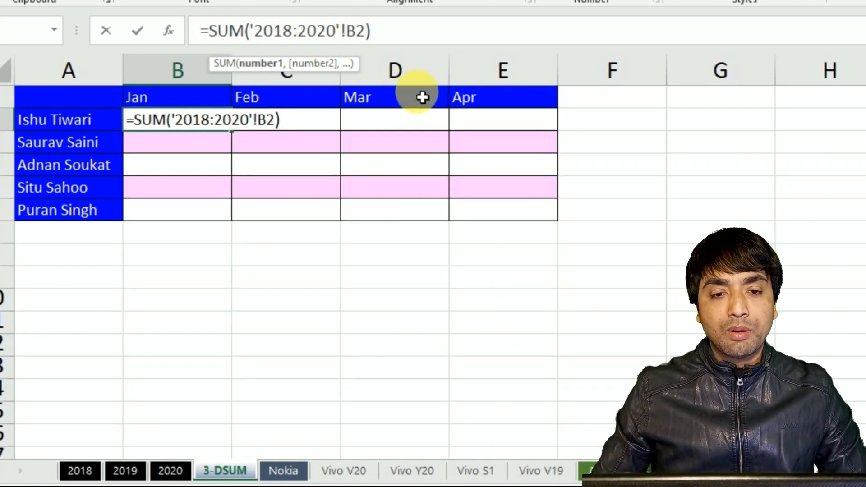
{"action": "left_click", "coordinate": [401, 44]}
{"action": "key", "text": "Return"}
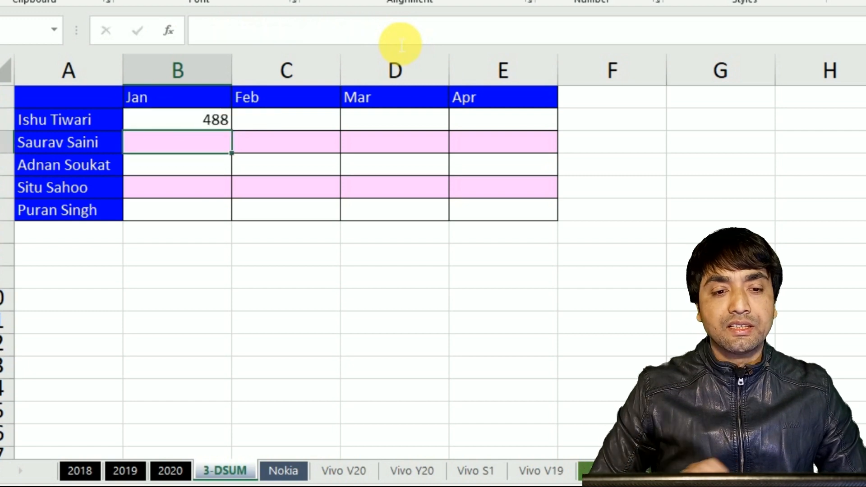
{"action": "left_click", "coordinate": [209, 120]}
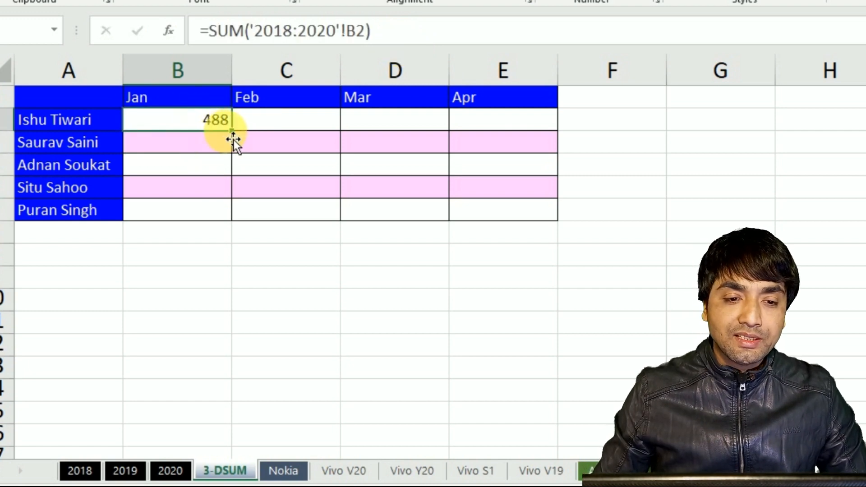
{"action": "left_click_drag", "start_coordinate": [231, 130], "coordinate": [526, 227]}
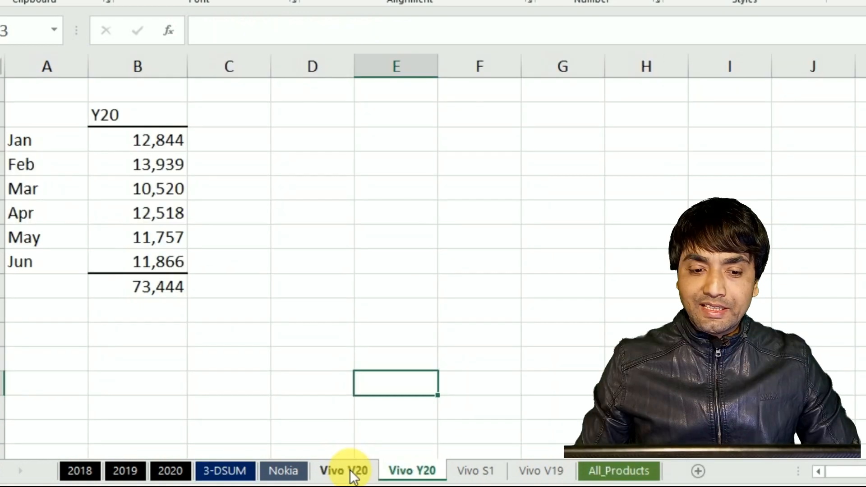
- Review the Vivo sheets and start a SUM formula in cell B3 of All_Products with cell B3 of Vivo V20
{"action": "left_click", "coordinate": [352, 472]}
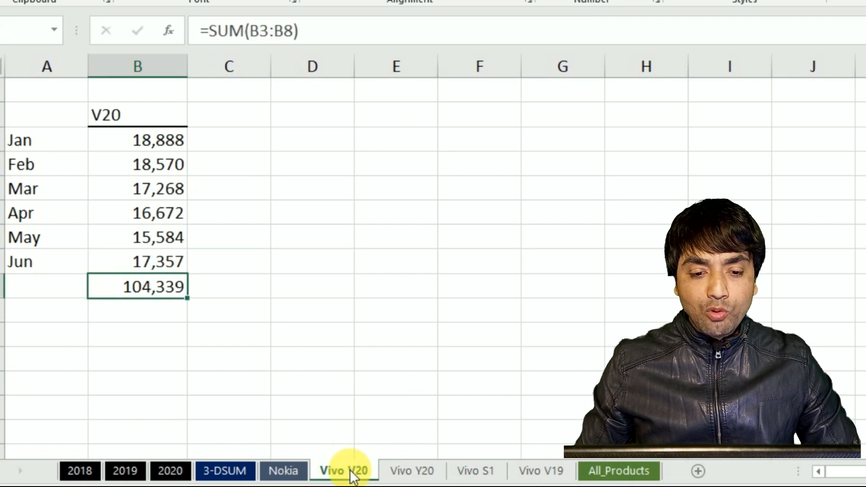
{"action": "left_click", "coordinate": [418, 474]}
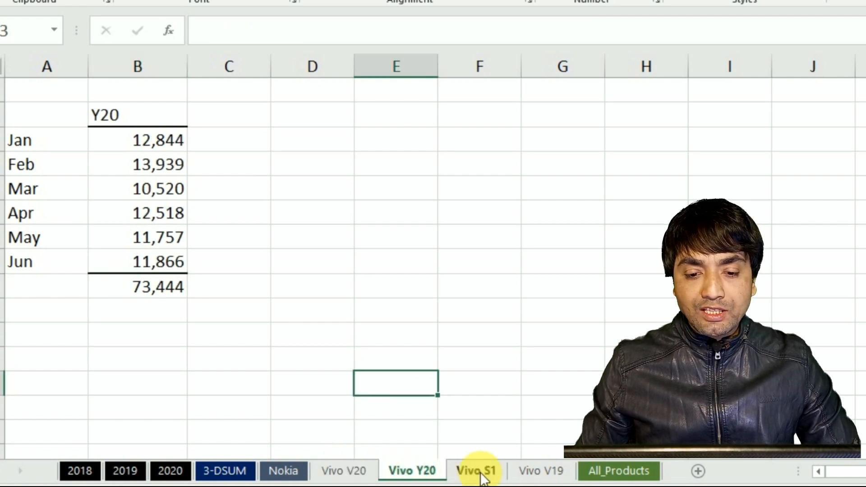
{"action": "left_click", "coordinate": [479, 473]}
{"action": "left_click", "coordinate": [543, 474]}
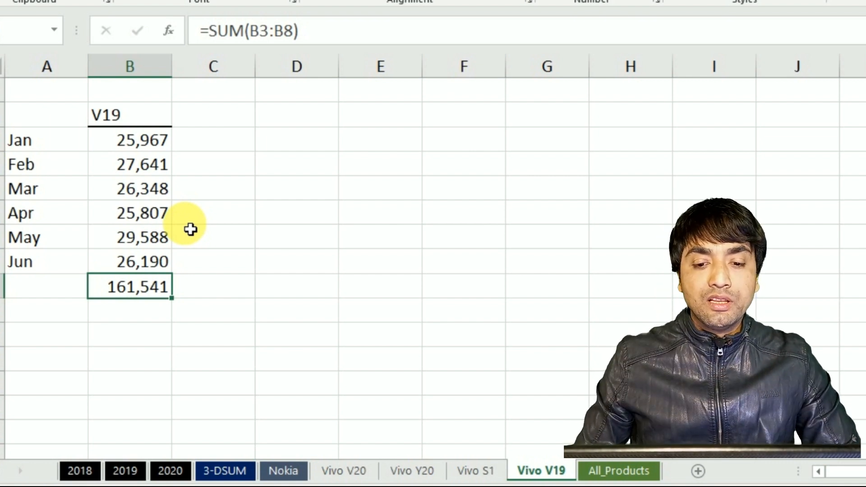
{"action": "left_click", "coordinate": [622, 471]}
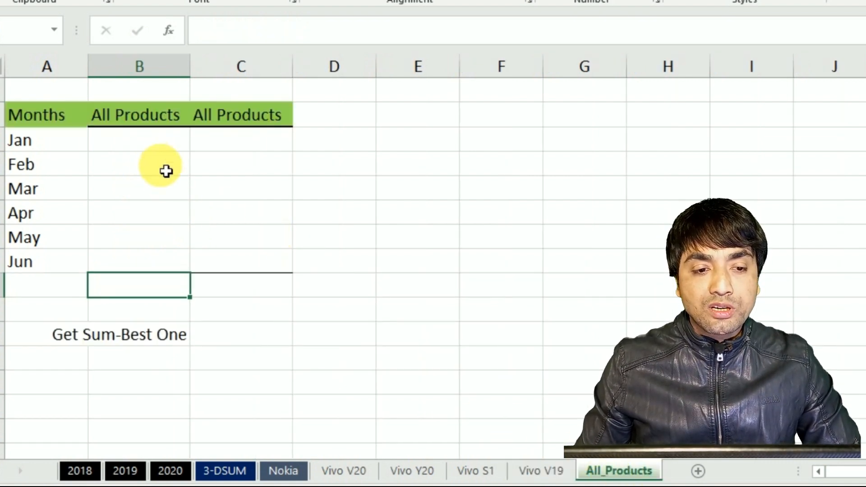
{"action": "left_click", "coordinate": [120, 142]}
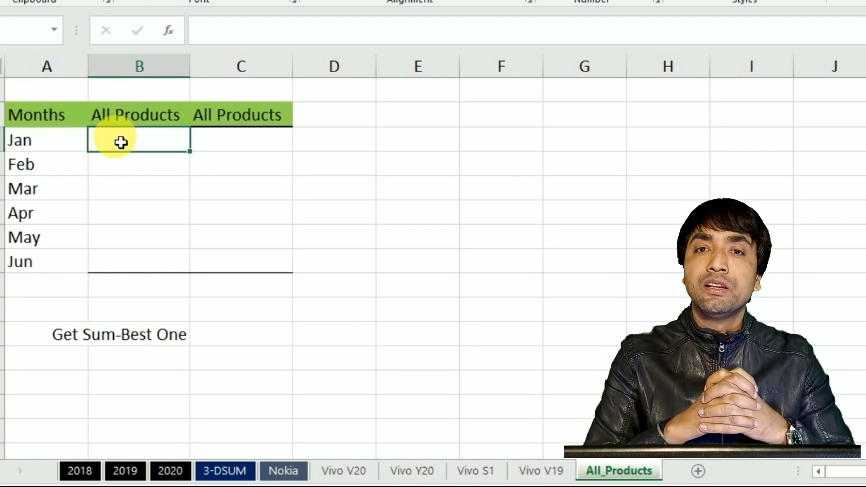
{"action": "type", "text": "=sum"}
{"action": "key", "text": "Tab"}
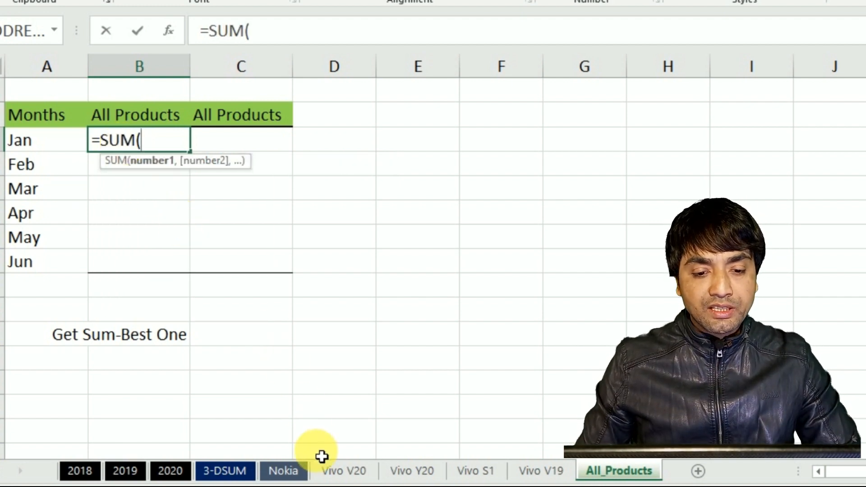
{"action": "left_click", "coordinate": [342, 471]}
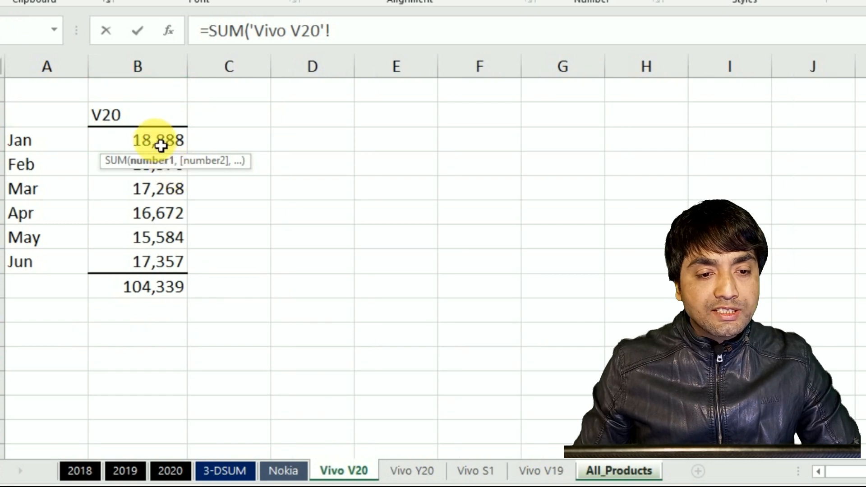
{"action": "left_click", "coordinate": [161, 145]}
- Extend the SUM formula's sheet reference to the range 'Vivo V20:Vivo V19' and remove the extra apostrophe before Vivo V19
{"action": "left_click", "coordinate": [325, 31]}
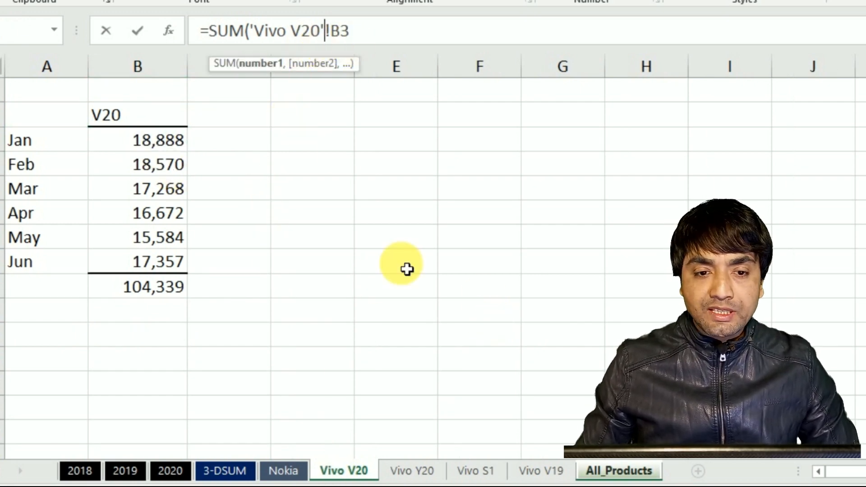
{"action": "key", "text": "BackSpace"}
{"action": "type", "text": ":"}
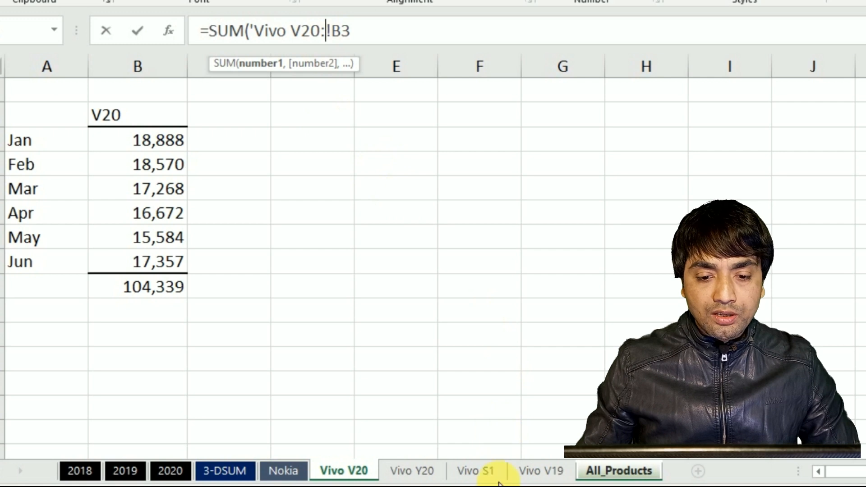
{"action": "left_click", "coordinate": [543, 473]}
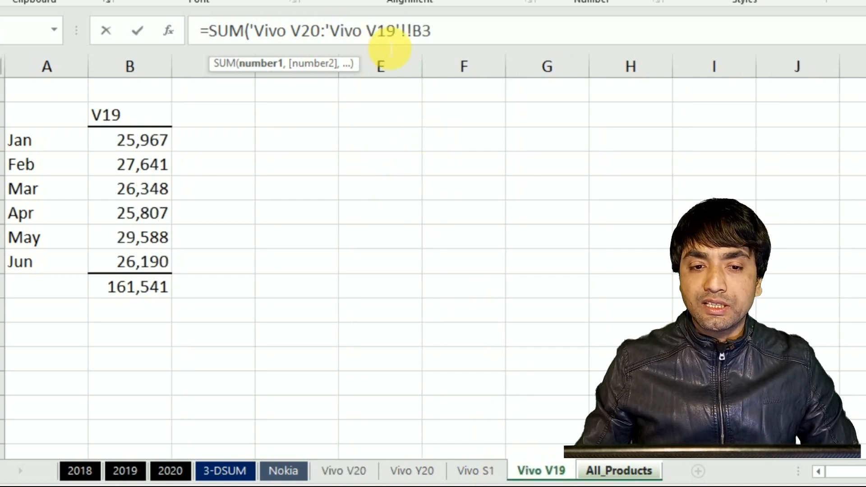
{"action": "left_click", "coordinate": [326, 31]}
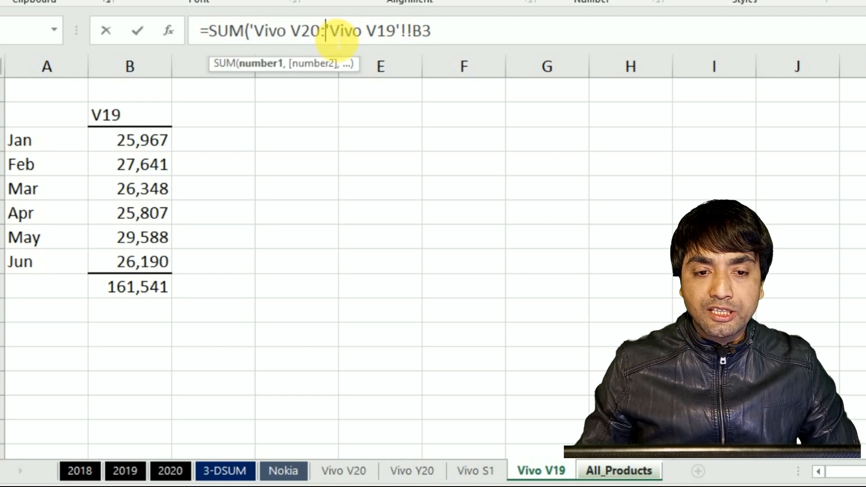
{"action": "key", "text": "Delete"}
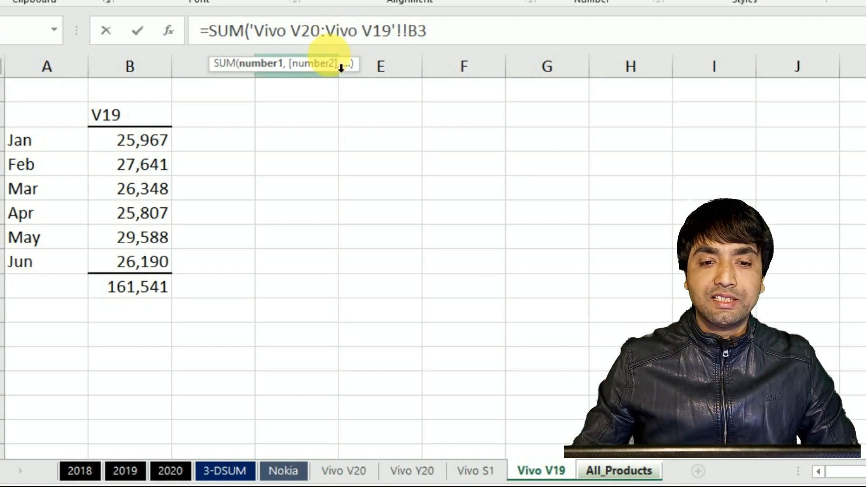
- Add the closing parenthesis and remove the duplicate exclamation mark to enter =SUM('Vivo V20:Vivo V19'!B3)
{"action": "left_click", "coordinate": [446, 33]}
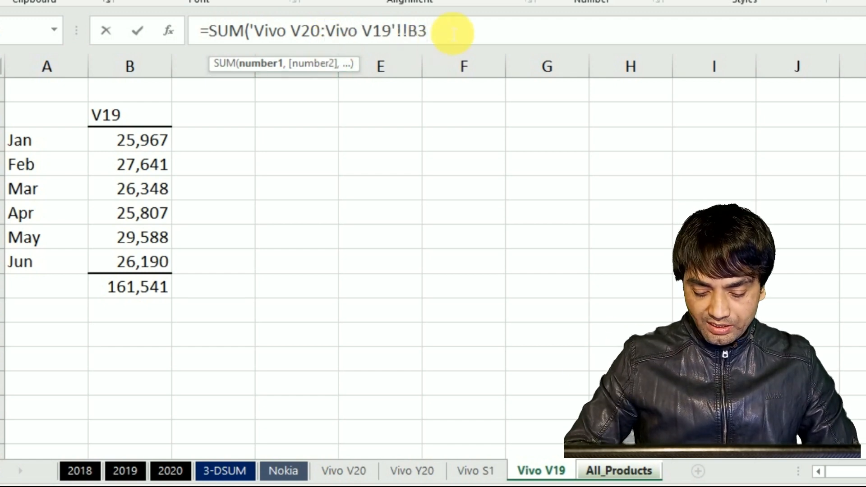
{"action": "type", "text": ")"}
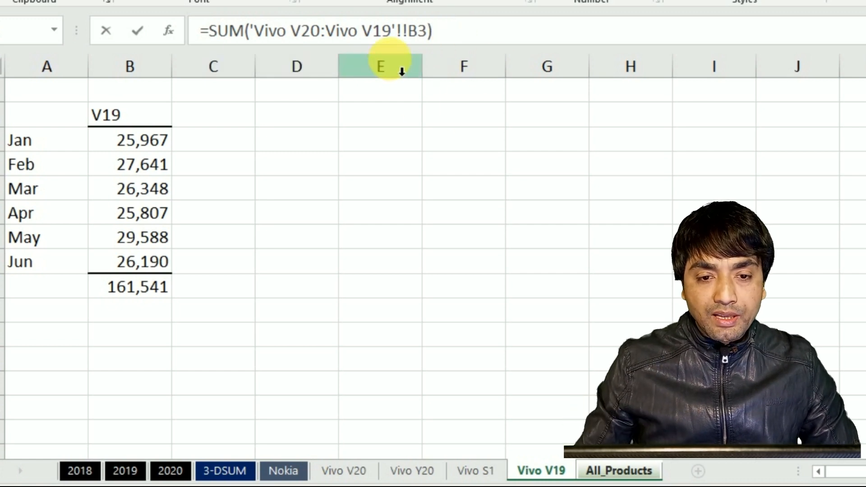
{"action": "left_click", "coordinate": [406, 31]}
{"action": "key", "text": "BackSpace"}
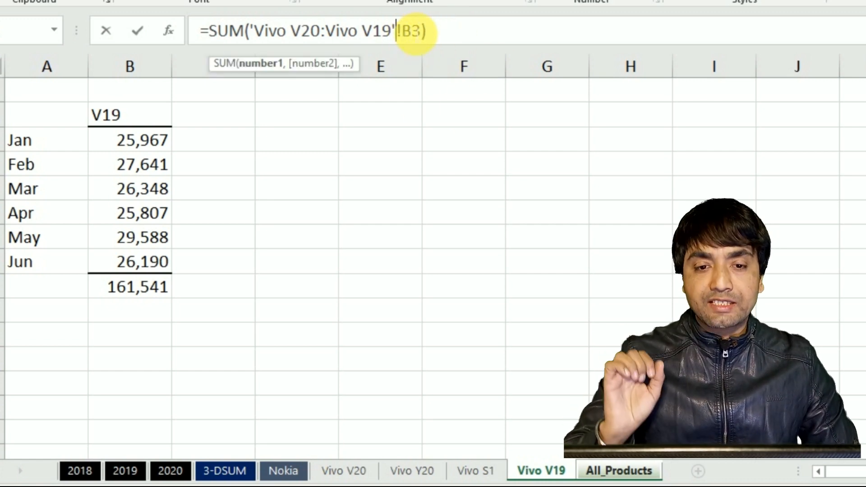
{"action": "left_click", "coordinate": [444, 32]}
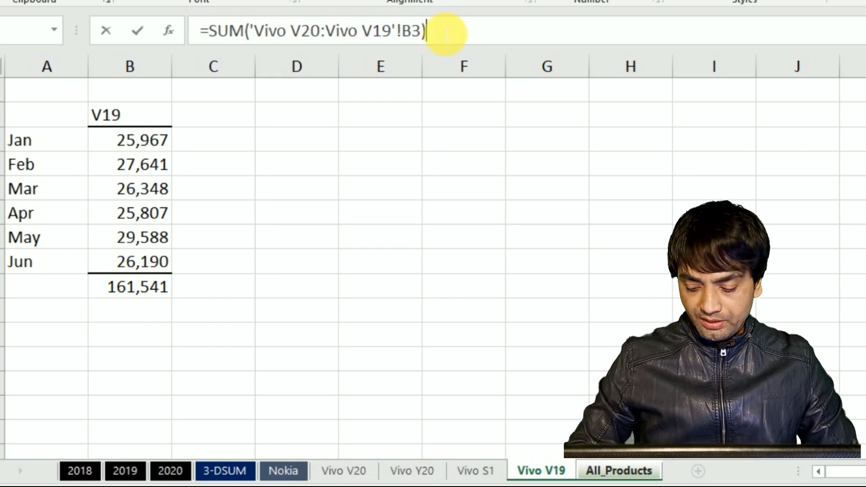
{"action": "key", "text": "Return"}
- Fill the All_Products formula from B3 down through B9, and check the total against the Vivo V20 sheet
{"action": "left_click", "coordinate": [156, 141]}
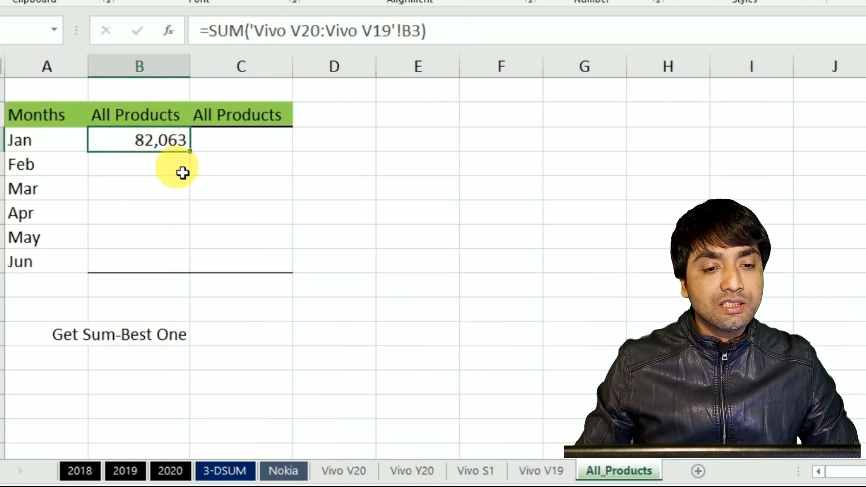
{"action": "left_click_drag", "start_coordinate": [197, 161], "coordinate": [197, 297]}
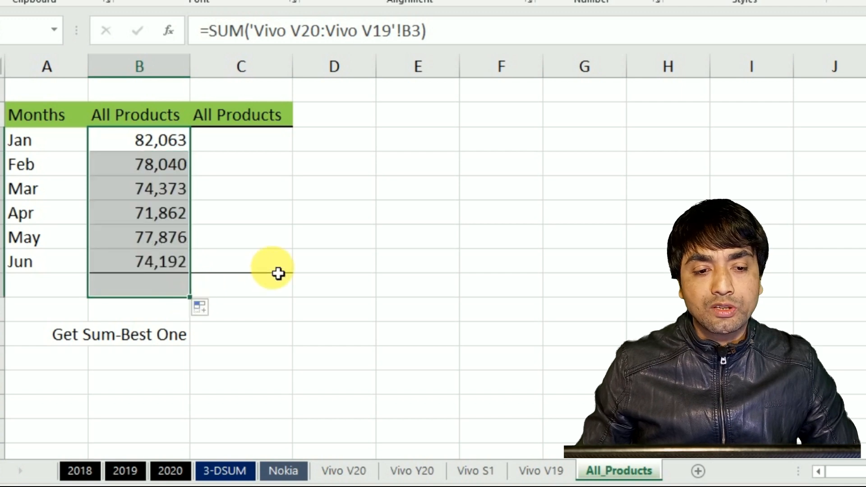
{"action": "left_click", "coordinate": [155, 297]}
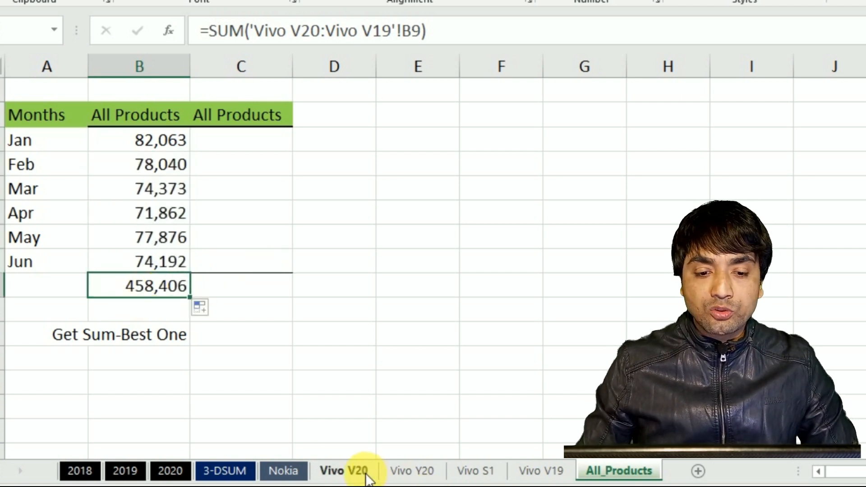
{"action": "left_click", "coordinate": [344, 471]}
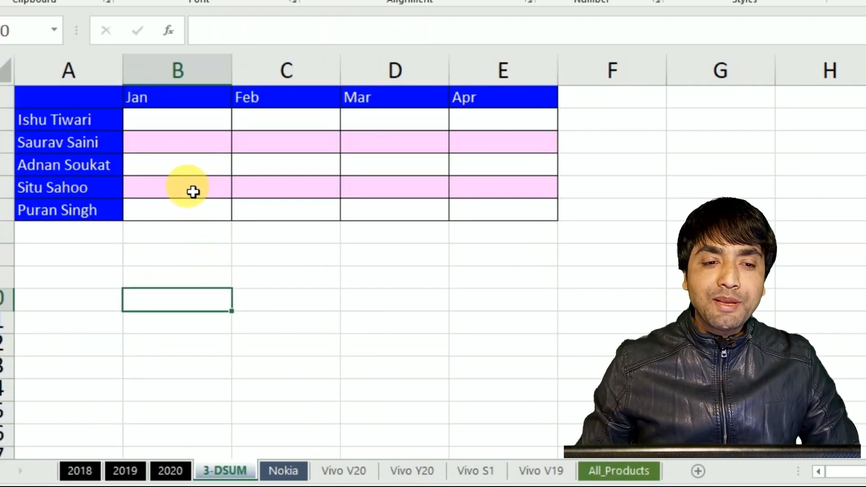
- Select B2:E6 of 3-DSUM and enter =SUM('2018:2020'!B2) in all selected cells at once, picking the sheet range directly
{"action": "left_click", "coordinate": [166, 128]}
{"action": "left_click_drag", "start_coordinate": [426, 170], "coordinate": [530, 216]}
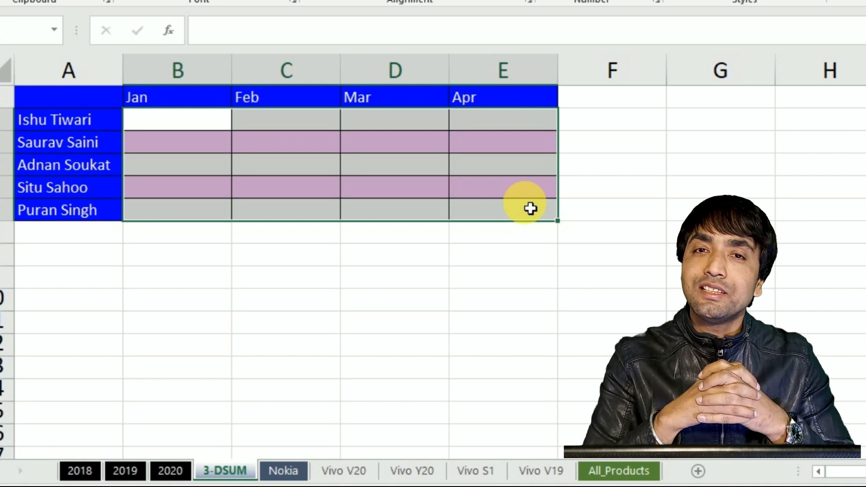
{"action": "type", "text": "=su"}
{"action": "key", "text": "Tab"}
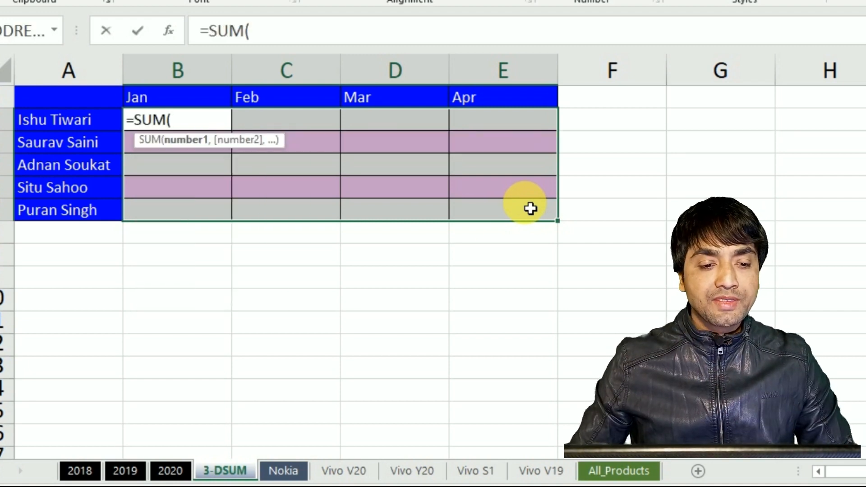
{"action": "left_click", "coordinate": [86, 470]}
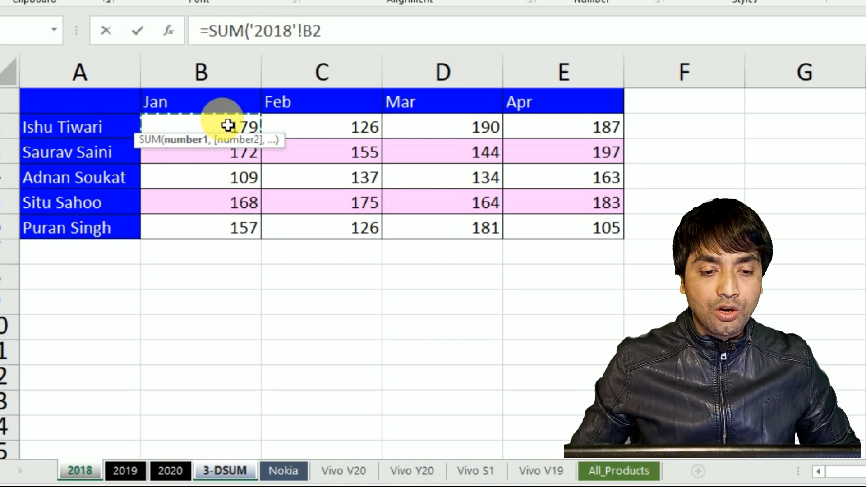
{"action": "left_click", "coordinate": [170, 470], "text": "shift"}
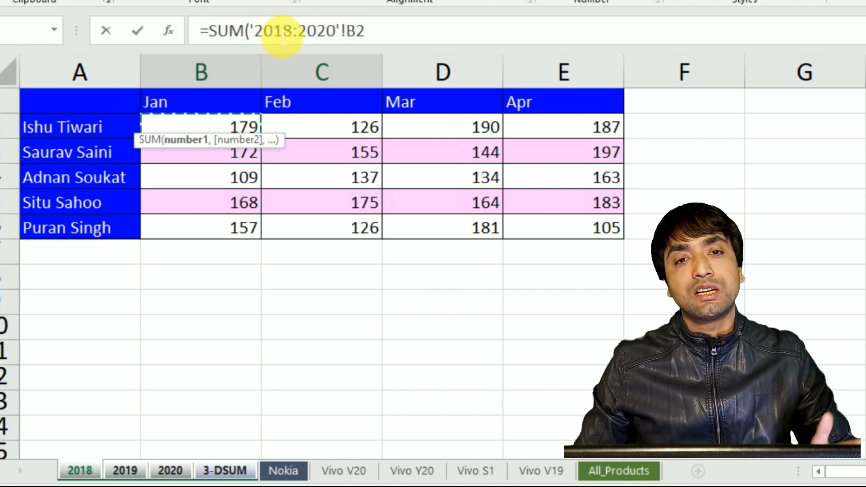
{"action": "left_click", "coordinate": [380, 35]}
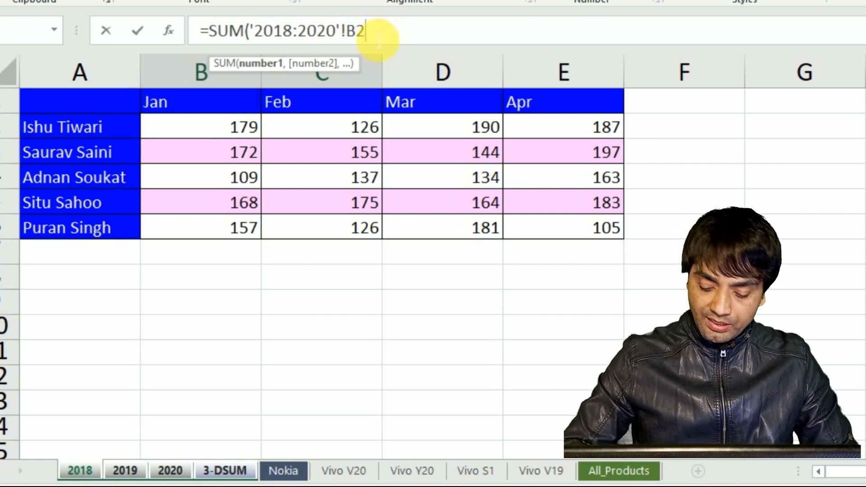
{"action": "left_click", "coordinate": [370, 34]}
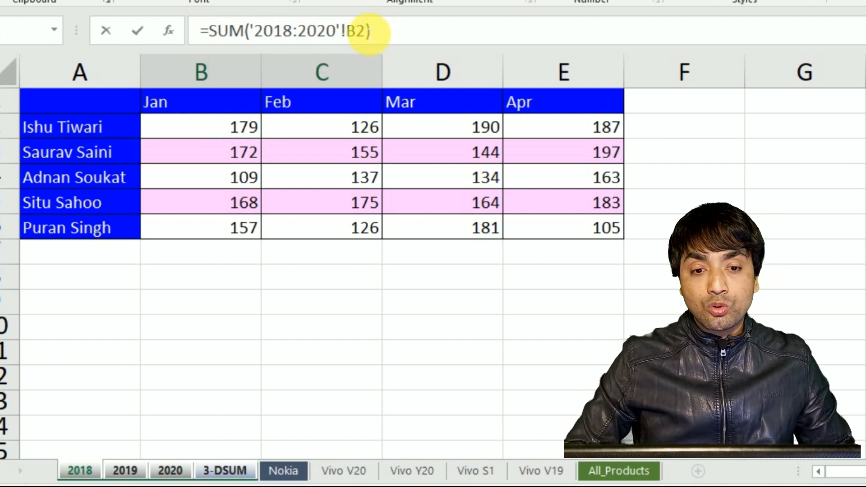
{"action": "key", "text": "ctrl+Return"}
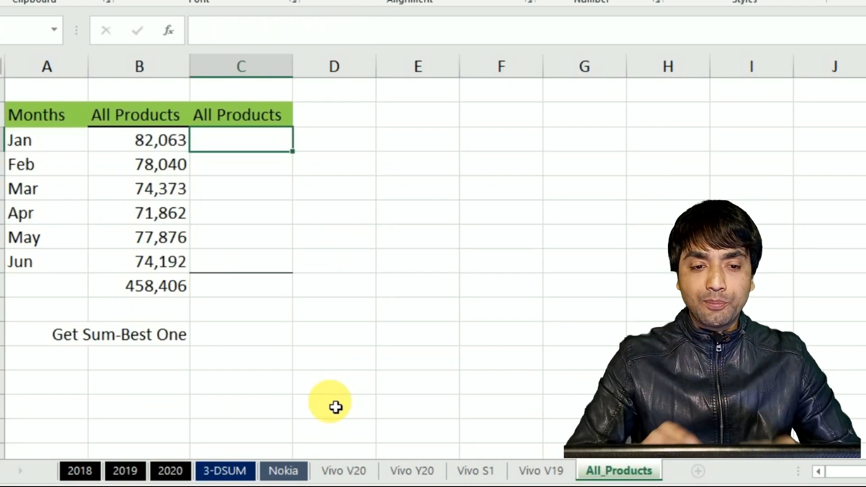
- Enter =SUM('Vivo V20:Vivo V19'!B3) in cell C3 of All_Products by picking B3 across the Vivo V20 to Vivo V19 sheets
{"action": "type", "text": "=sum"}
{"action": "key", "text": "Tab"}
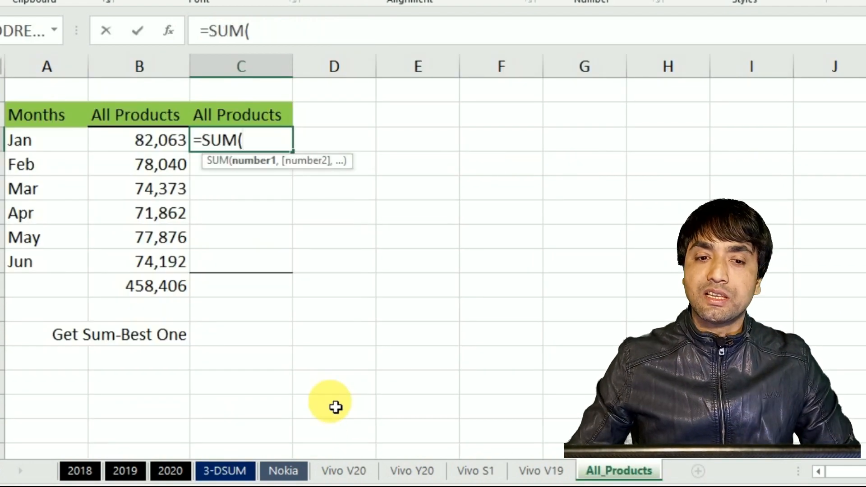
{"action": "left_click", "coordinate": [349, 470]}
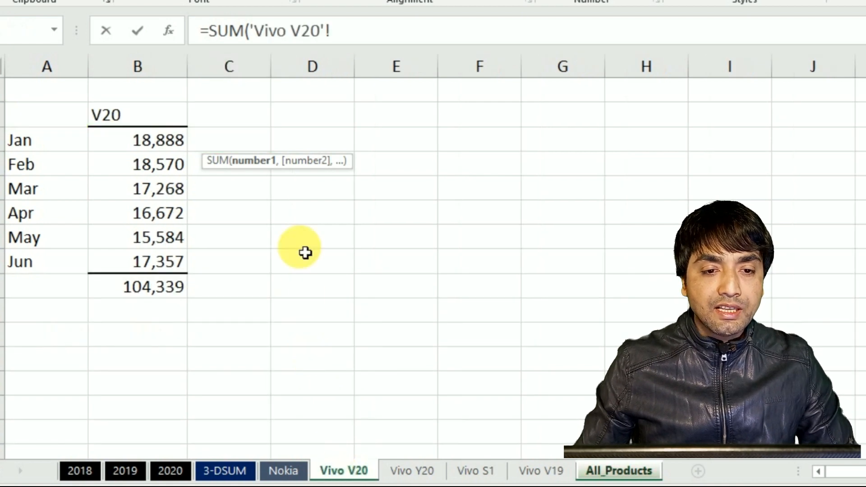
{"action": "left_click", "coordinate": [160, 143]}
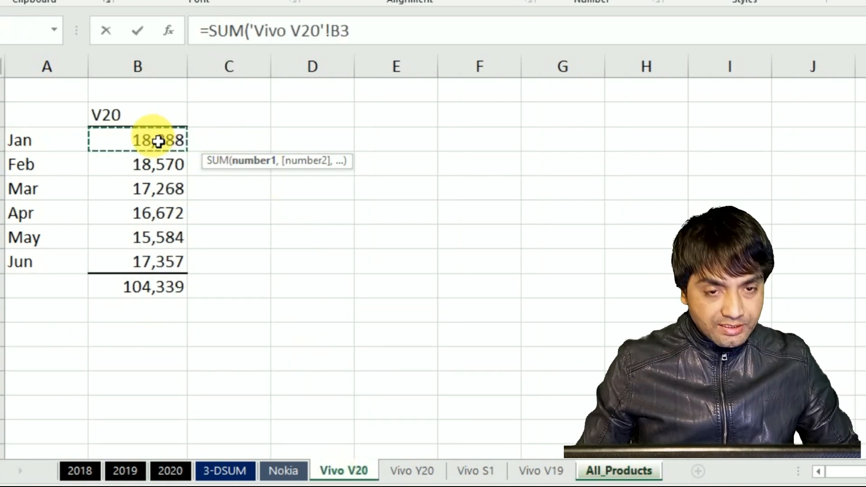
{"action": "left_click", "coordinate": [543, 470], "text": "shift"}
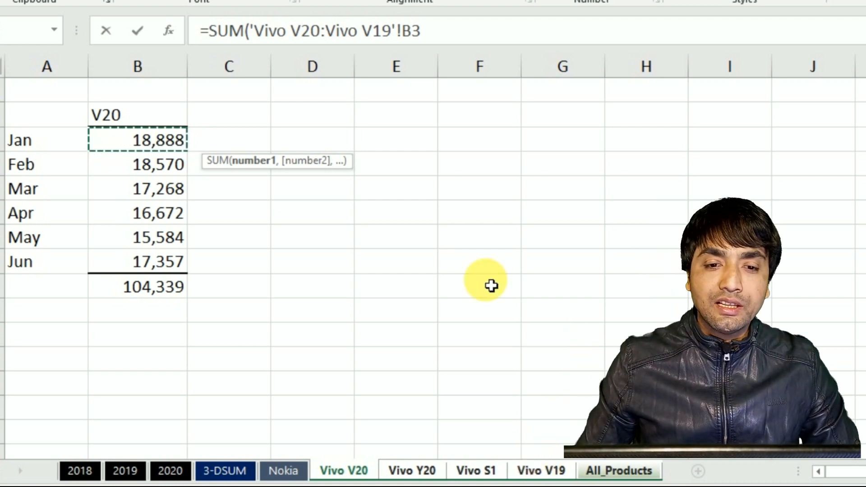
{"action": "left_click", "coordinate": [435, 41]}
{"action": "type", "text": ")"}
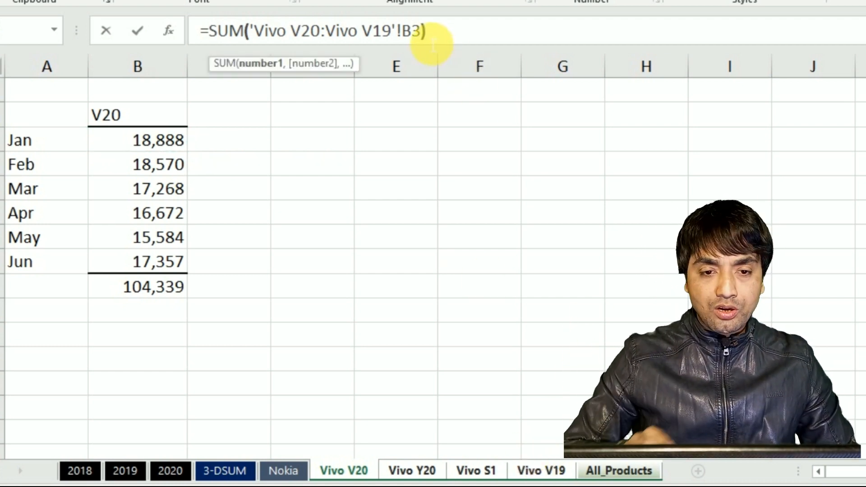
{"action": "key", "text": "Return"}
- Fill the formula in C3 of All_Products down through C9
{"action": "left_click", "coordinate": [241, 140]}
{"action": "left_click_drag", "start_coordinate": [292, 151], "coordinate": [295, 290]}
{"action": "left_click", "coordinate": [338, 286]}
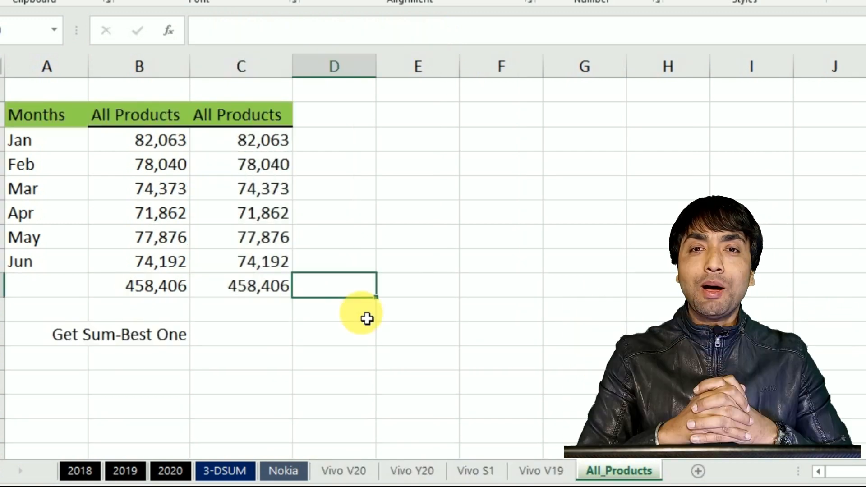
- Examine the total formulas in B9 and C9 of All_Products and in B9 of Vivo V20
{"action": "left_click", "coordinate": [253, 292]}
{"action": "left_click", "coordinate": [160, 296]}
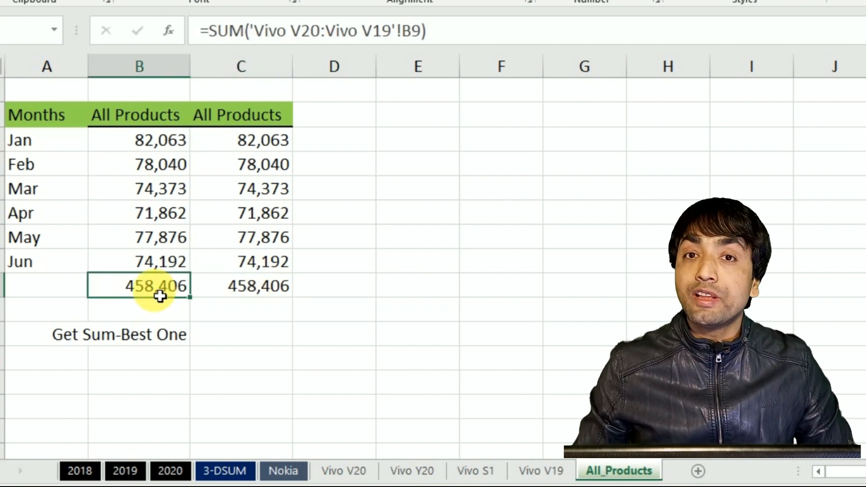
{"action": "left_click", "coordinate": [257, 288]}
{"action": "double_click", "coordinate": [257, 289]}
{"action": "key", "text": "Escape"}
{"action": "left_click", "coordinate": [374, 474]}
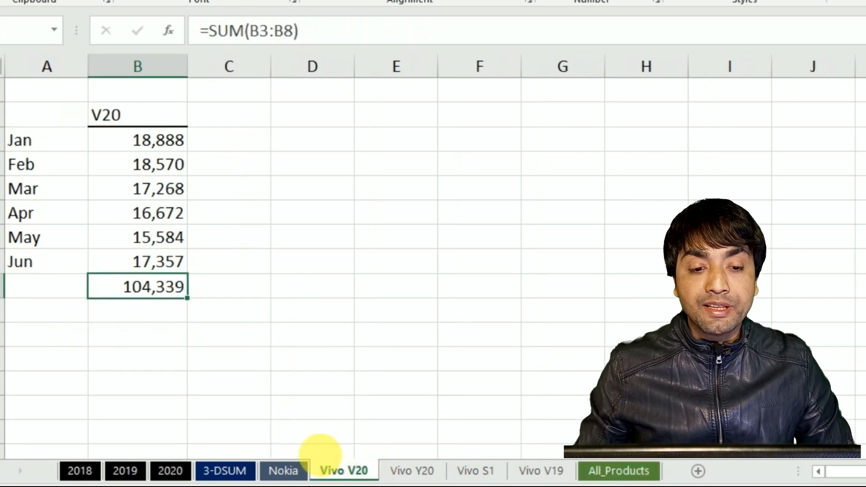
{"action": "double_click", "coordinate": [163, 292]}
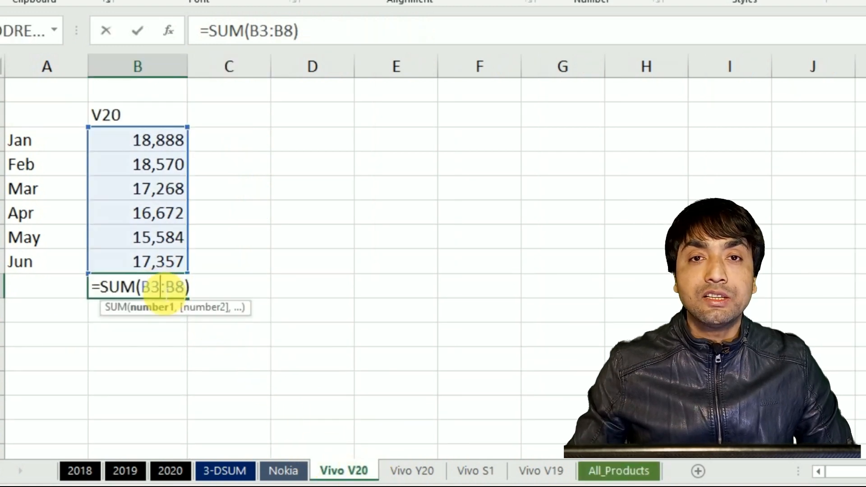
{"action": "key", "text": "Escape"}
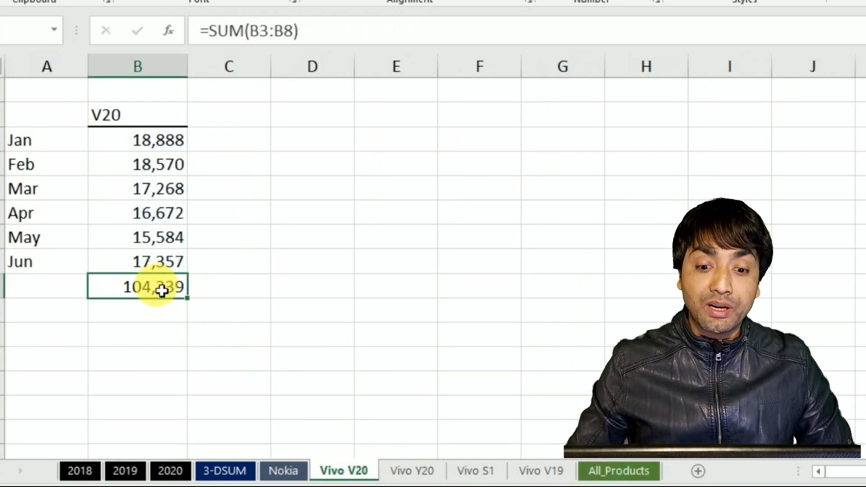
{"action": "left_click", "coordinate": [608, 477]}
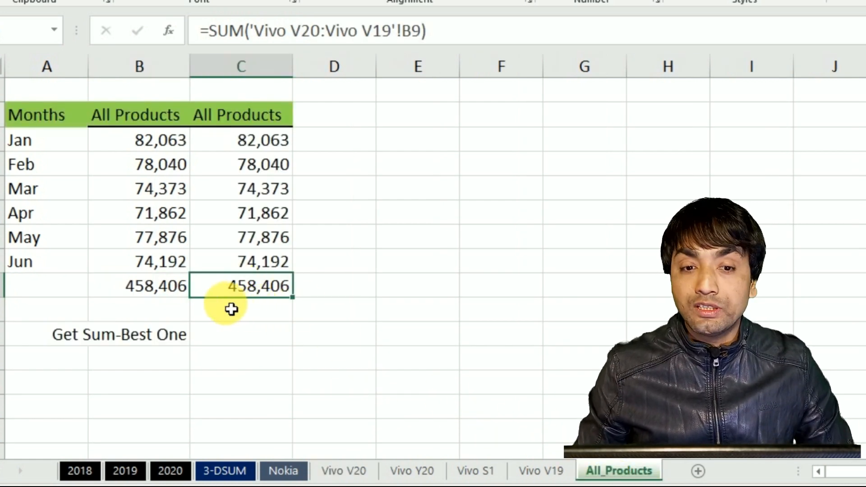
- Enter =SUM('Vivo V20:Vivo V19'!B3:B8) in D9 of All_Products by picking B3:B8 across the Vivo V20 to Vivo V19 sheets, and check the formula
{"action": "left_click", "coordinate": [336, 288]}
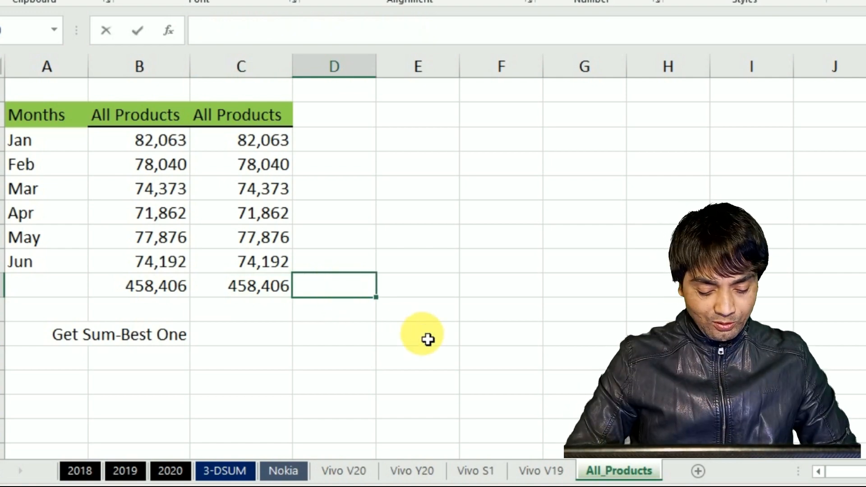
{"action": "type", "text": "=sum("}
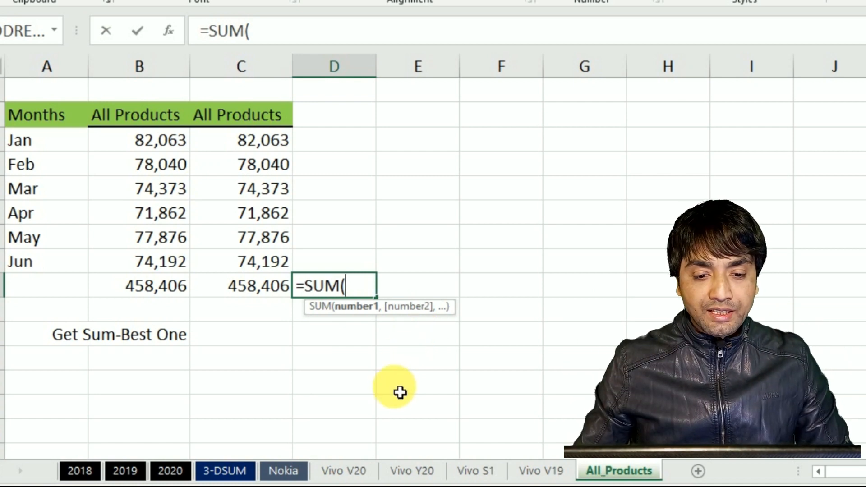
{"action": "left_click", "coordinate": [353, 472]}
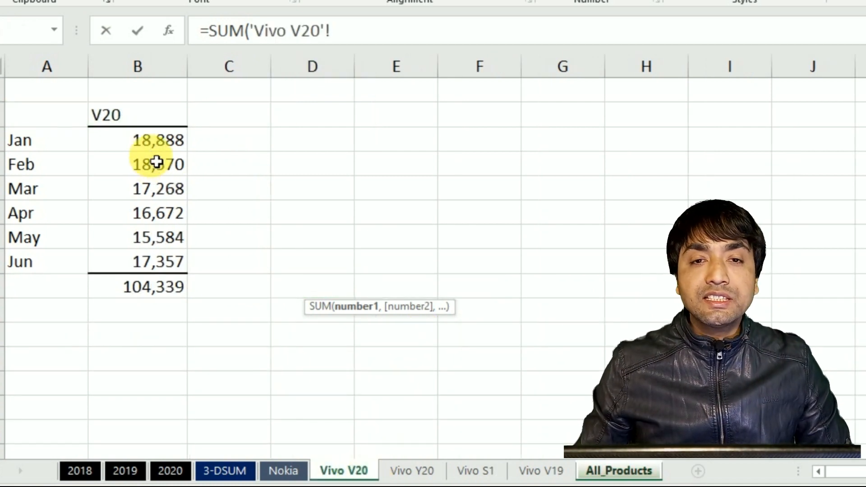
{"action": "left_click_drag", "start_coordinate": [151, 141], "coordinate": [153, 264]}
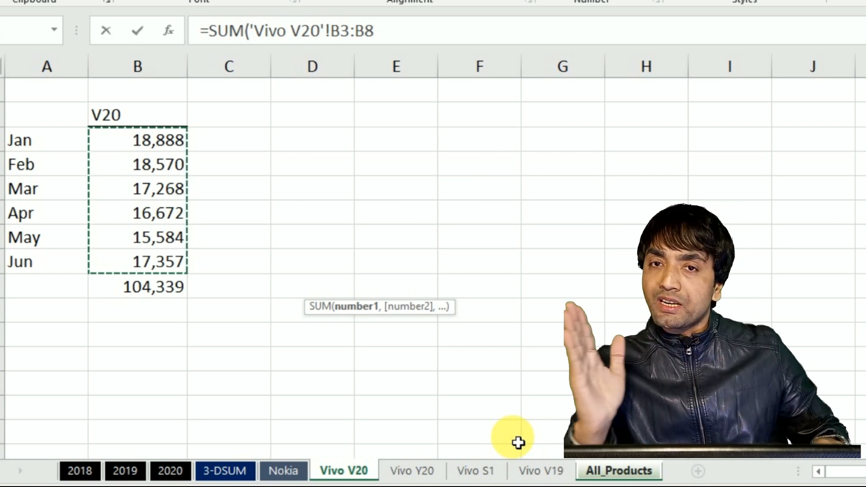
{"action": "left_click", "coordinate": [537, 471], "text": "shift"}
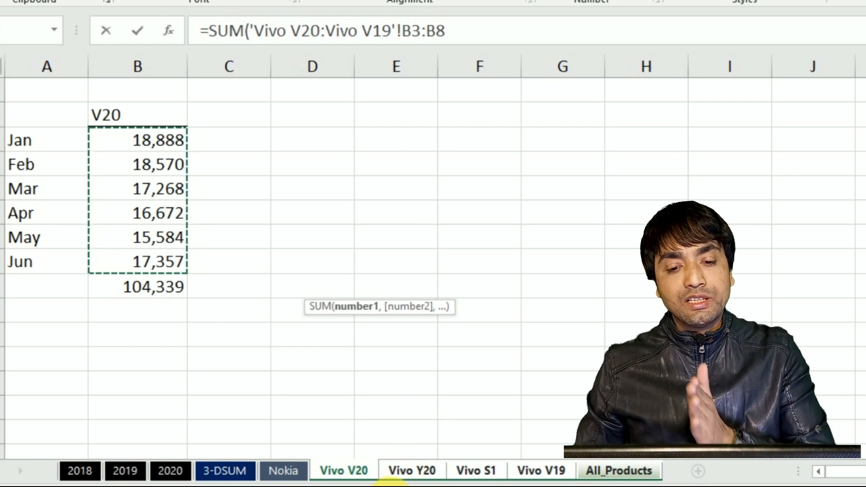
{"action": "left_click", "coordinate": [491, 43]}
{"action": "type", "text": ")"}
{"action": "key", "text": "Return"}
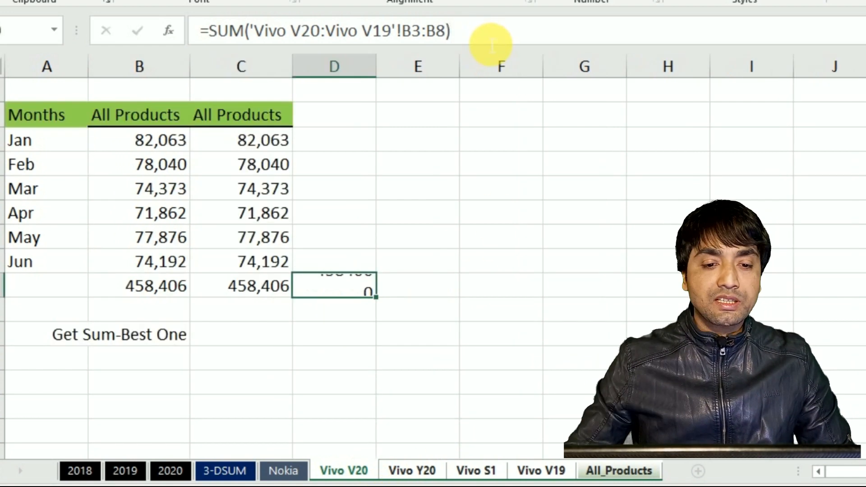
{"action": "double_click", "coordinate": [350, 285]}
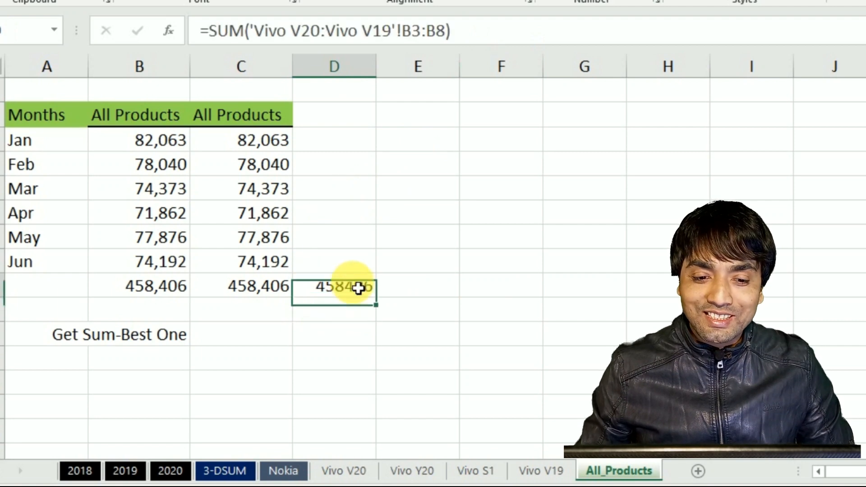
{"action": "key", "text": "Escape"}
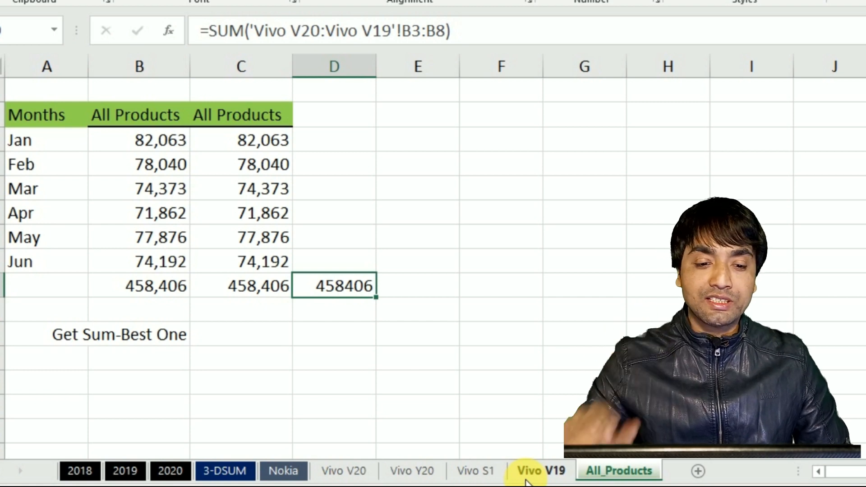
- Move the Nokia sheet between Vivo Y20 and Vivo S1 and check the sums in All_Products
{"action": "left_click", "coordinate": [283, 472]}
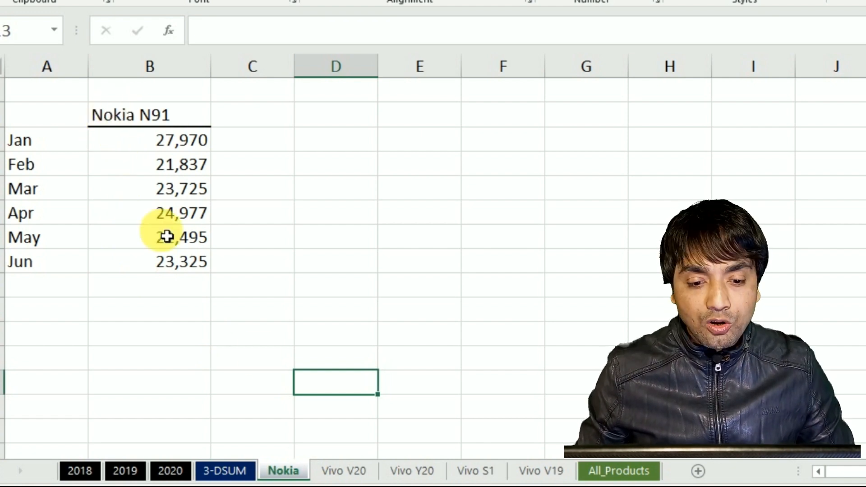
{"action": "left_click", "coordinate": [605, 474]}
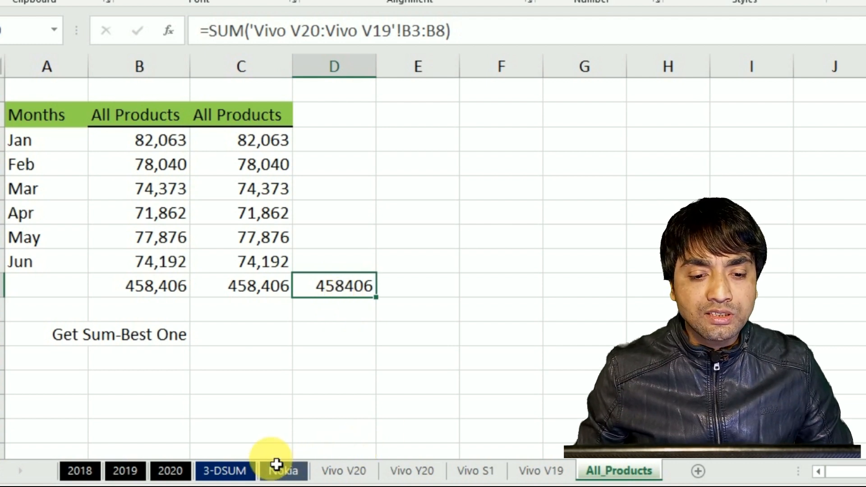
{"action": "left_click", "coordinate": [289, 471]}
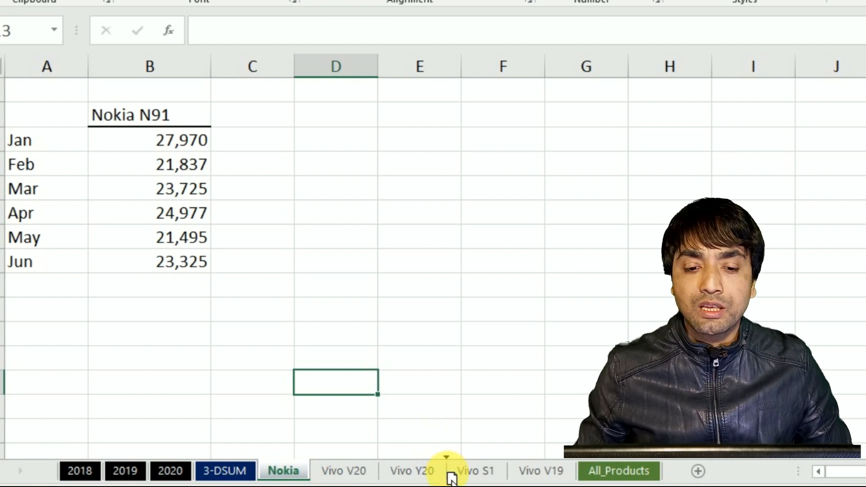
{"action": "left_click_drag", "start_coordinate": [449, 478], "coordinate": [447, 471]}
{"action": "left_click", "coordinate": [591, 471]}
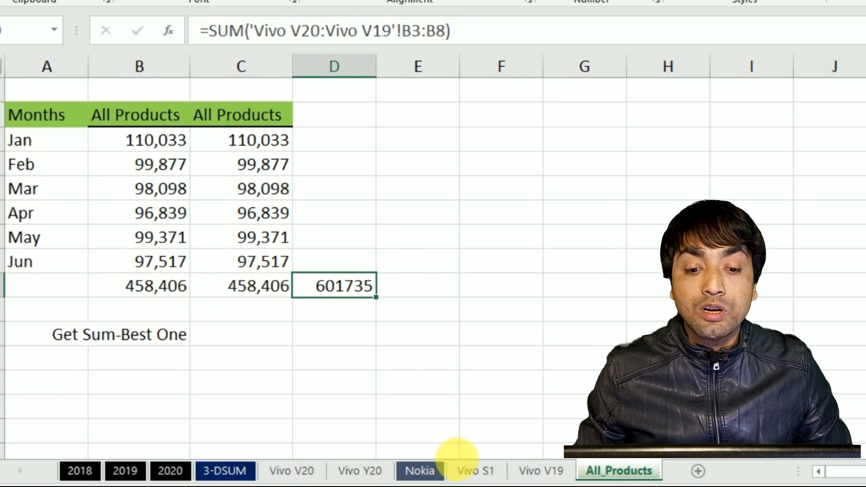
- Total the Nokia N91 sales in B9 of the Nokia sheet with =SUM(B3:B8) and return to All_Products
{"action": "left_click", "coordinate": [419, 471]}
{"action": "left_click", "coordinate": [185, 284]}
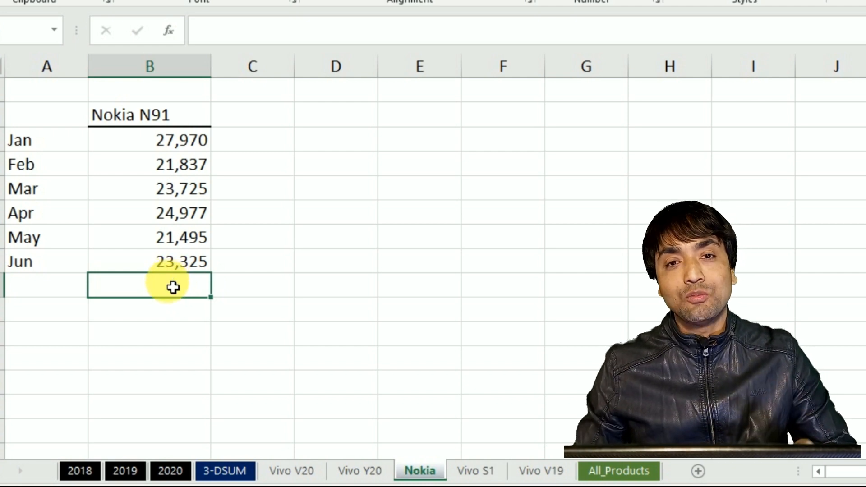
{"action": "key", "text": "alt+equal"}
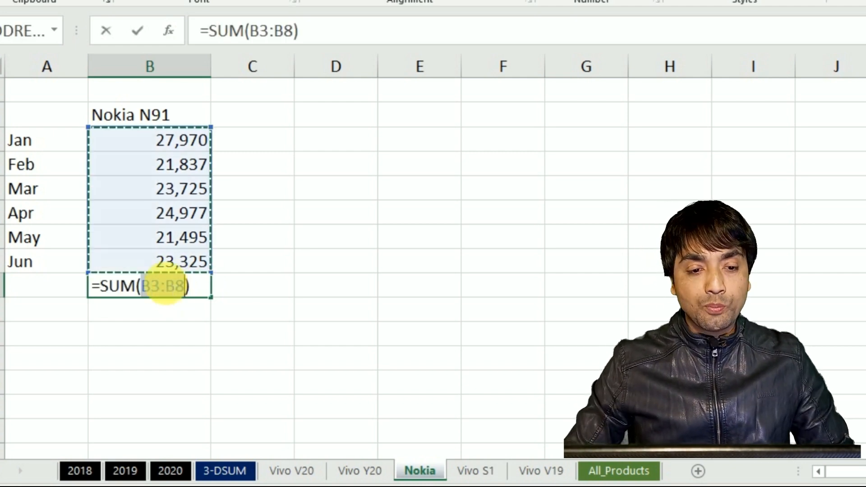
{"action": "key", "text": "Return"}
{"action": "left_click", "coordinate": [596, 467]}
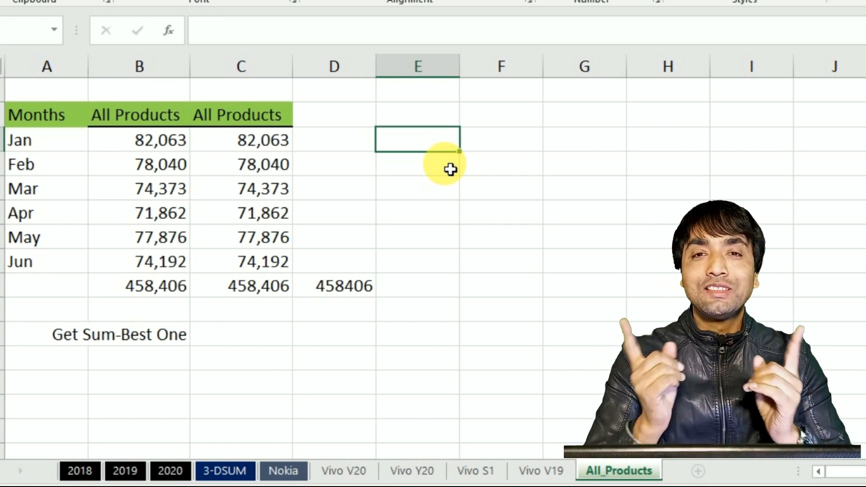
- Enter the wildcard 3D formula =SUM('*Vivo*'!b3) in cell E3 of All_Products
{"action": "type", "text": "=sum"}
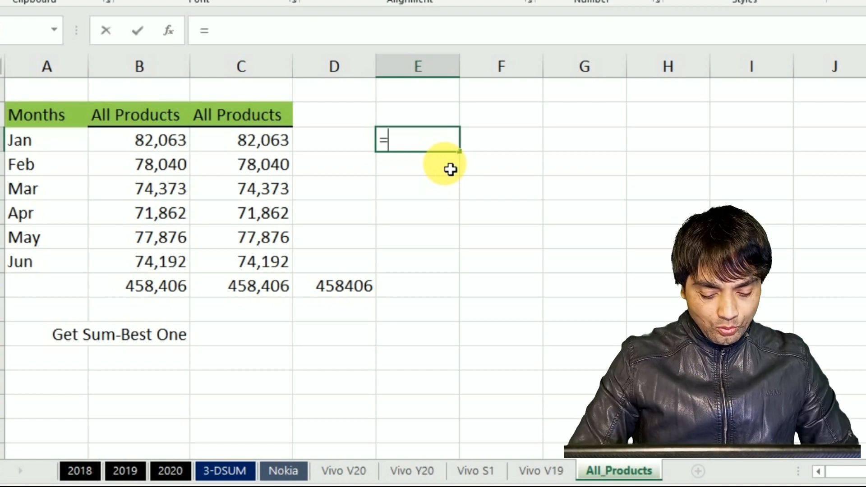
{"action": "key", "text": "Tab"}
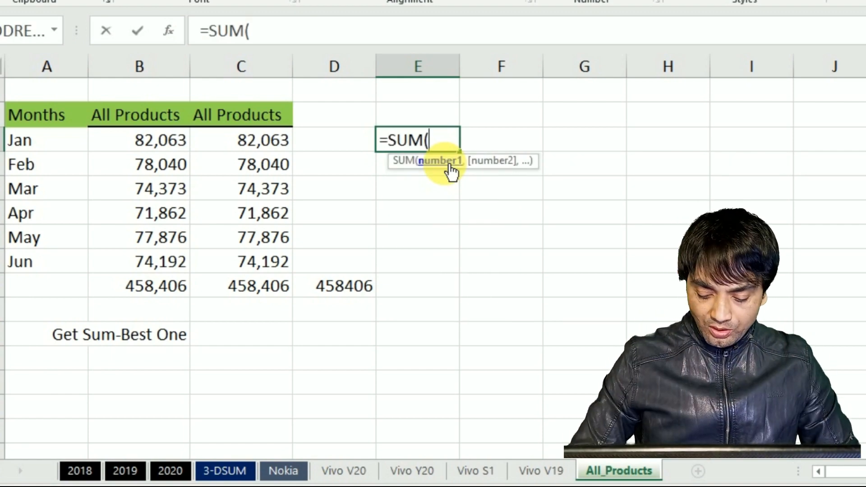
{"action": "type", "text": "'"}
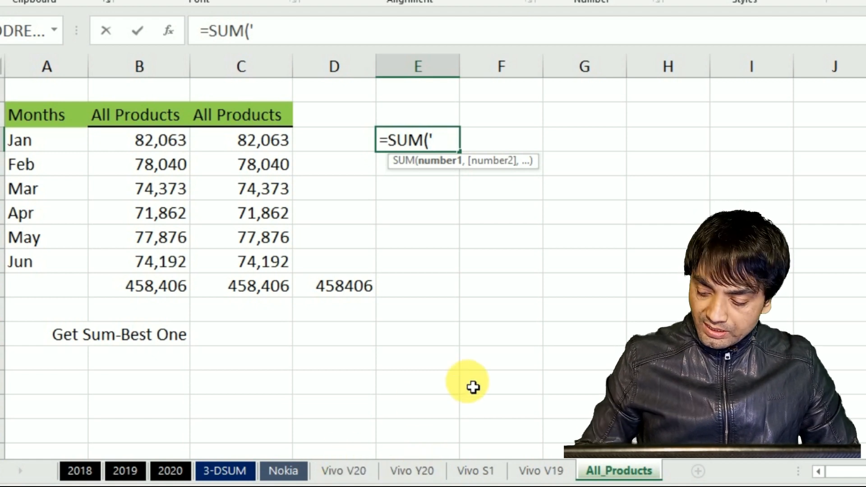
{"action": "type", "text": "*"}
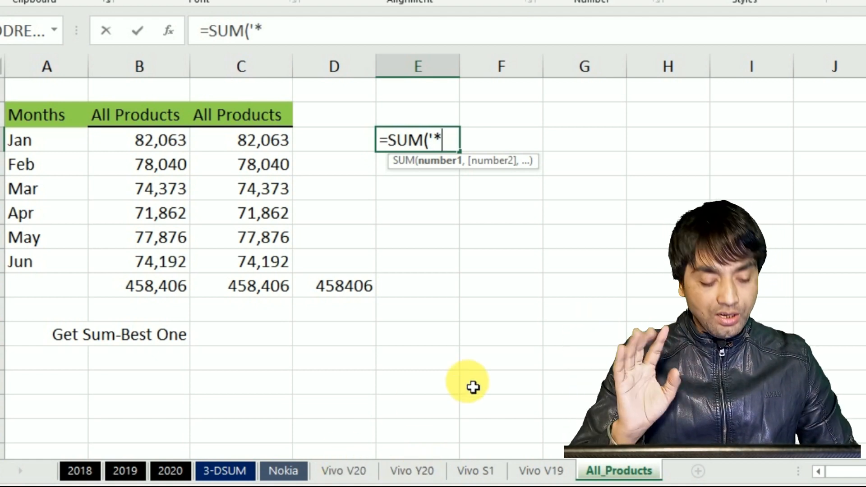
{"action": "type", "text": "Viv"}
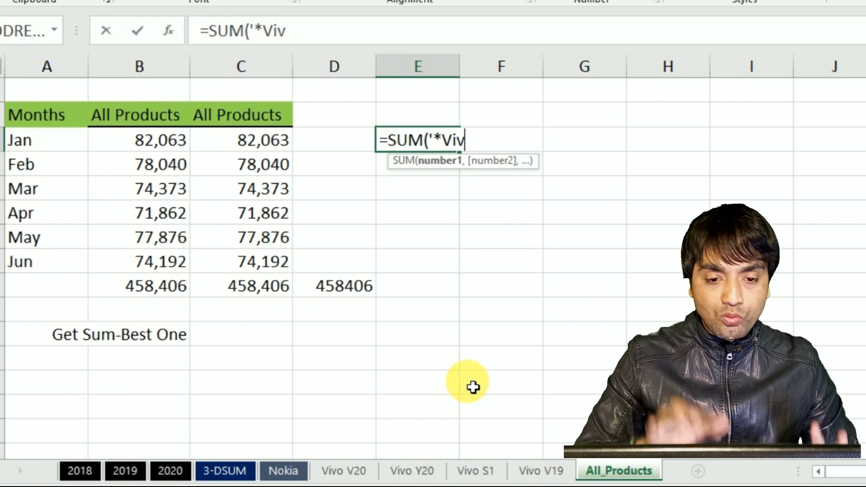
{"action": "type", "text": "o*"}
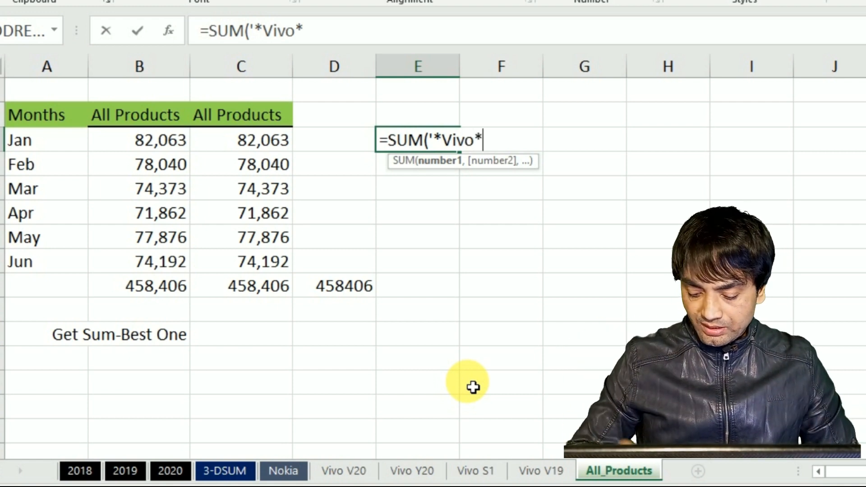
{"action": "type", "text": "'!"}
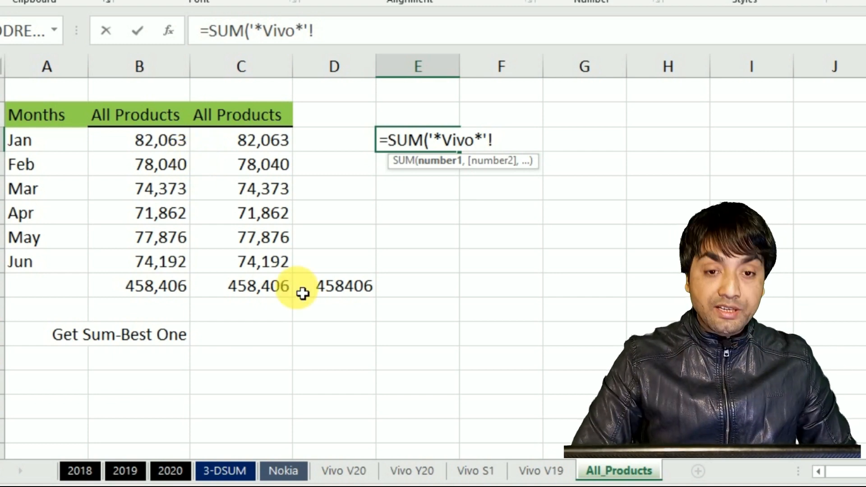
{"action": "type", "text": "b"}
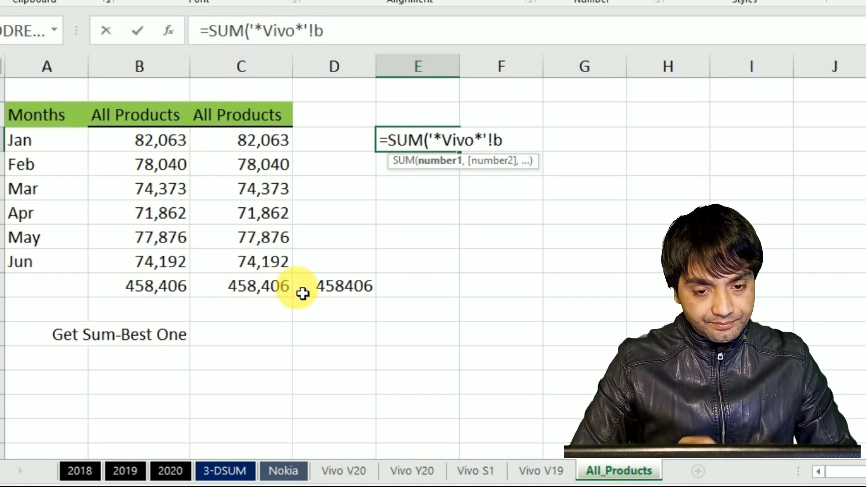
{"action": "type", "text": "3"}
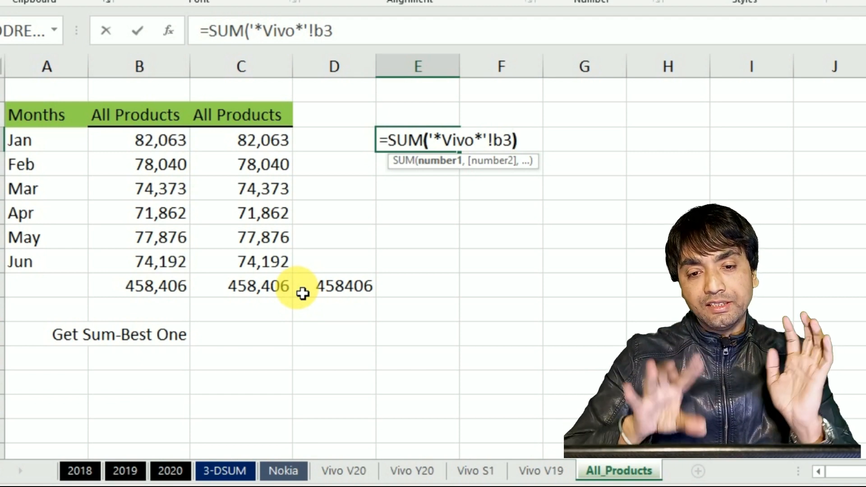
{"action": "type", "text": ")"}
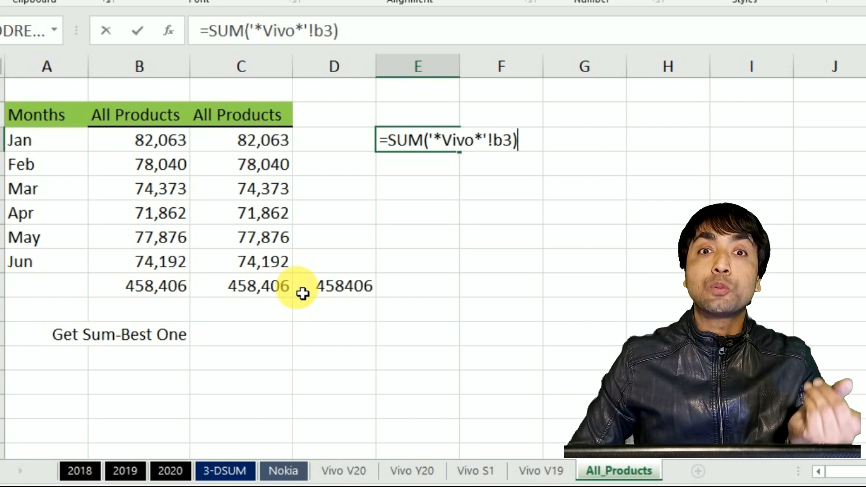
{"action": "key", "text": "Return"}
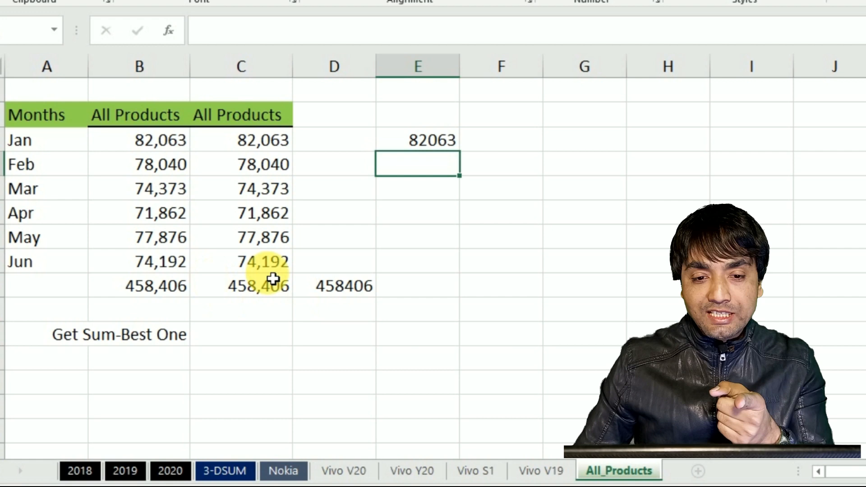
- Compare the formulas in C3 and E3 of All_Products, and fill the E3 formula down through E9
{"action": "double_click", "coordinate": [251, 141]}
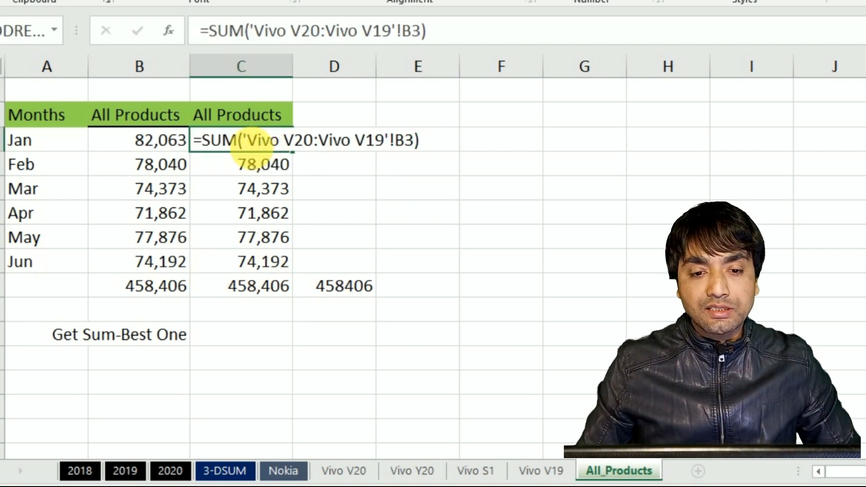
{"action": "key", "text": "Escape"}
{"action": "double_click", "coordinate": [423, 142]}
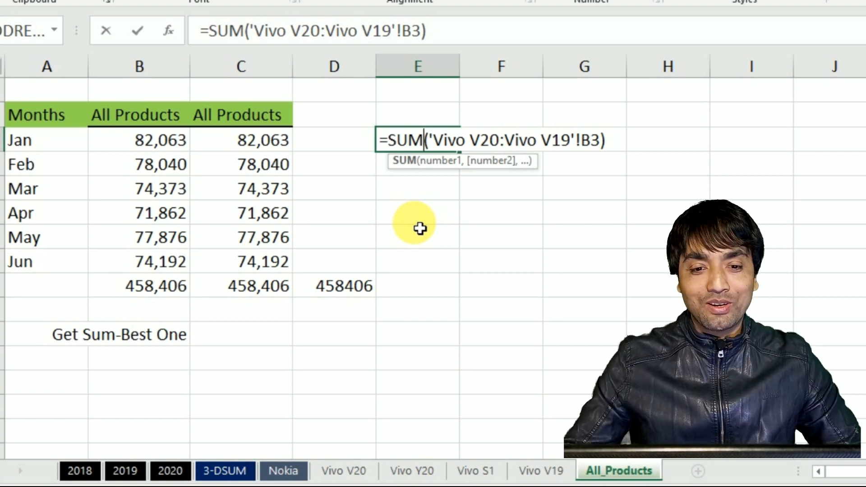
{"action": "key", "text": "Escape"}
{"action": "left_click_drag", "start_coordinate": [464, 160], "coordinate": [464, 276]}
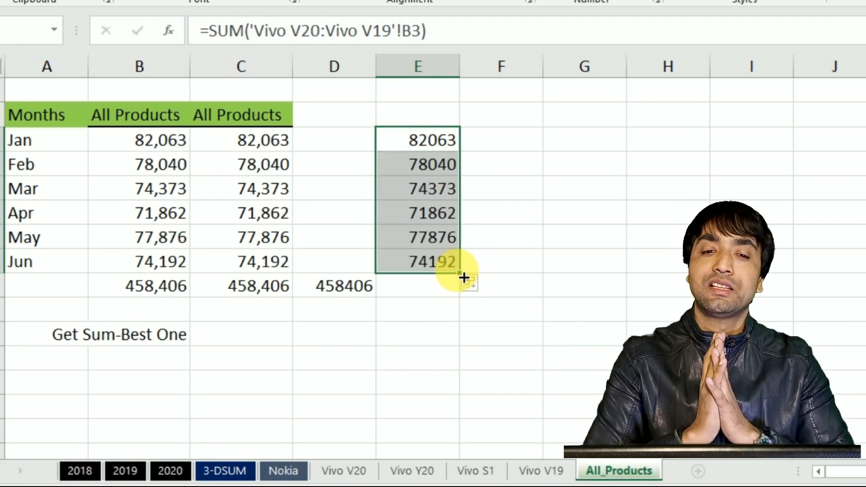
{"action": "left_click", "coordinate": [446, 269]}
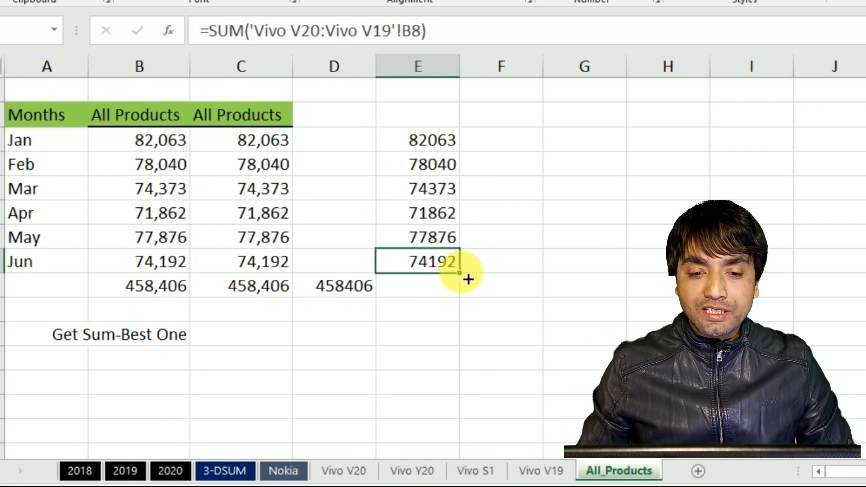
{"action": "left_click_drag", "start_coordinate": [469, 280], "coordinate": [464, 296]}
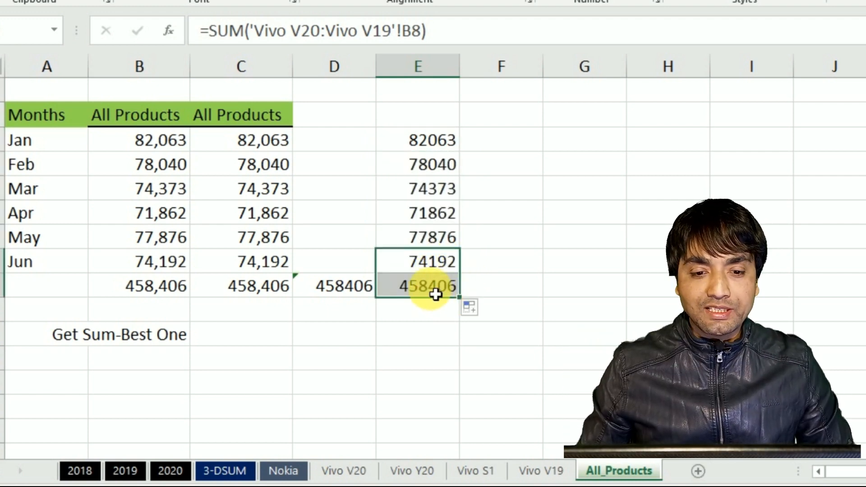
{"action": "left_click", "coordinate": [438, 290]}
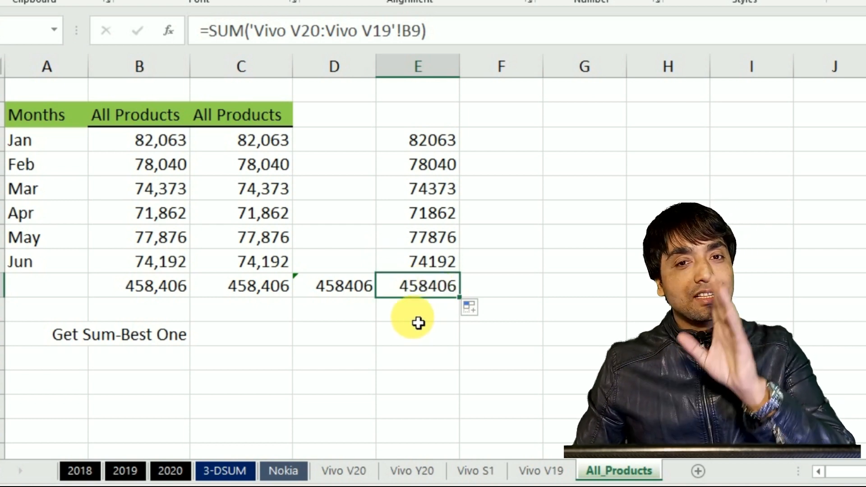
- Reposition the Nokia sheet so it sits between Vivo Y20 and Vivo S1
{"action": "left_click", "coordinate": [282, 469]}
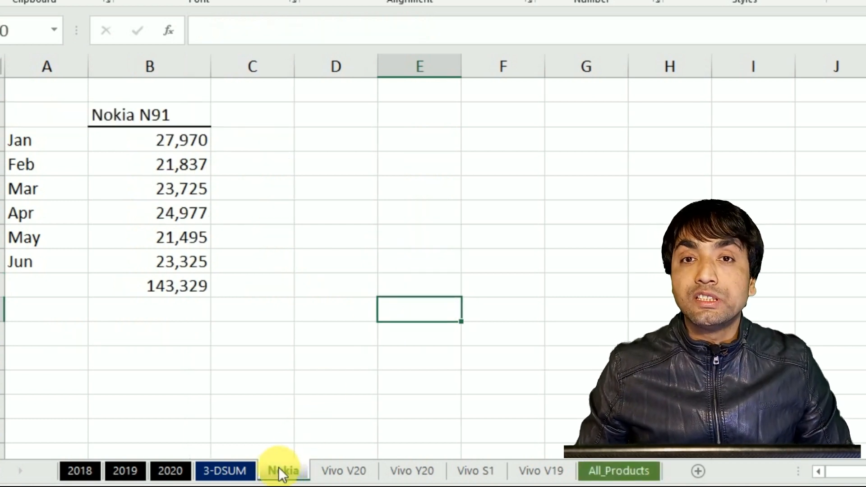
{"action": "mouse_move", "coordinate": [278, 463]}
{"action": "left_mouse_down"}
{"action": "mouse_move", "coordinate": [286, 469]}
{"action": "mouse_move", "coordinate": [285, 460]}
{"action": "mouse_move", "coordinate": [418, 440]}
{"action": "mouse_move", "coordinate": [447, 473]}
{"action": "left_mouse_up"}
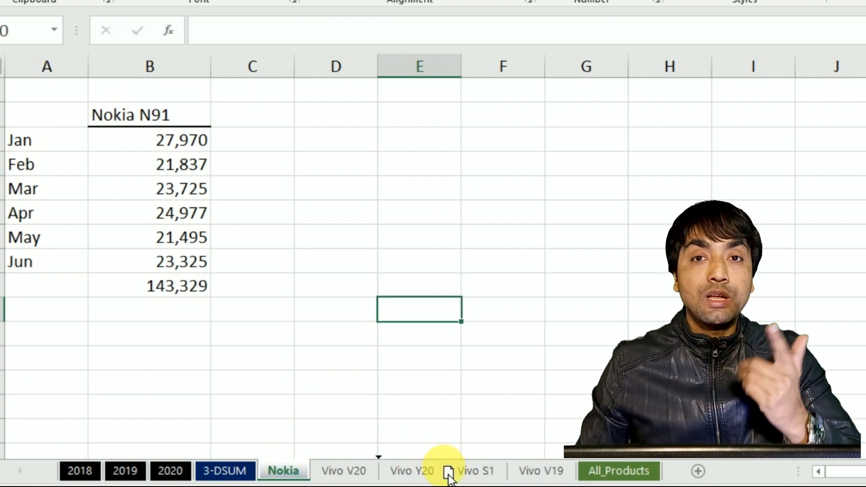
{"action": "mouse_move", "coordinate": [448, 474]}
{"action": "left_mouse_down"}
{"action": "mouse_move", "coordinate": [293, 458]}
{"action": "mouse_move", "coordinate": [403, 445]}
{"action": "mouse_move", "coordinate": [453, 474]}
{"action": "left_mouse_up"}
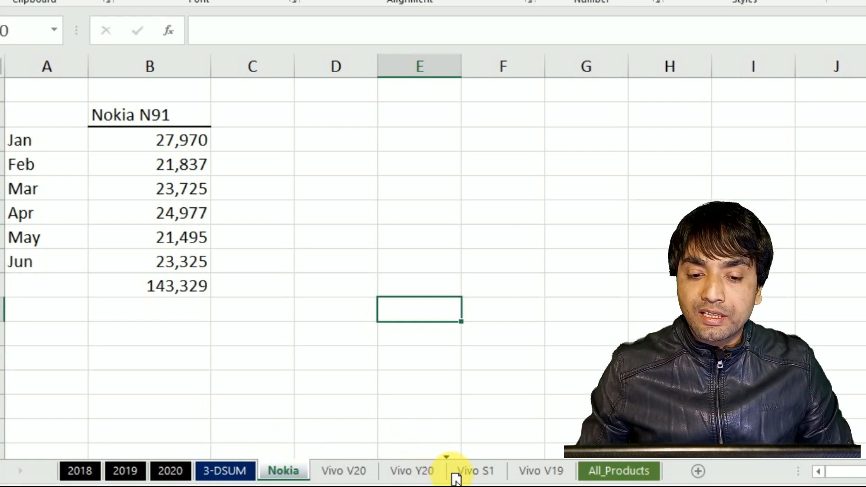
{"action": "left_click_drag", "start_coordinate": [456, 478], "coordinate": [454, 471]}
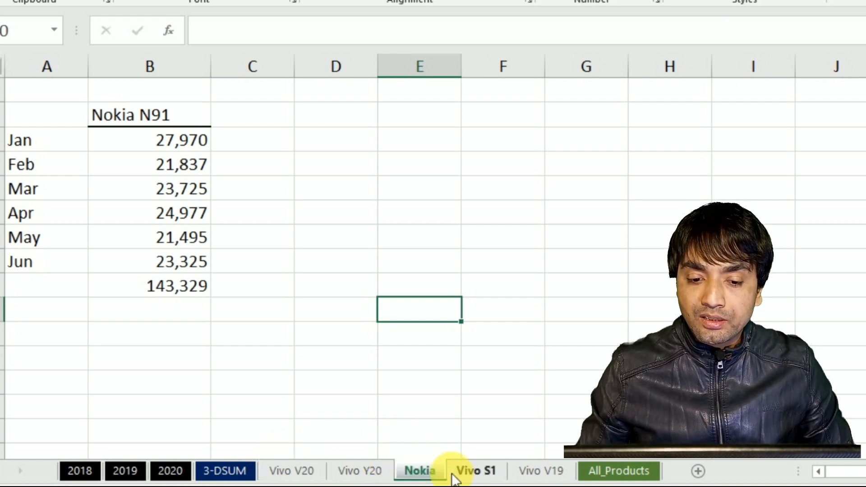
- Examine the total formula in E9 of All_Products and the sheet range it covers
{"action": "left_click", "coordinate": [624, 473]}
{"action": "left_click", "coordinate": [427, 292]}
{"action": "double_click", "coordinate": [427, 292]}
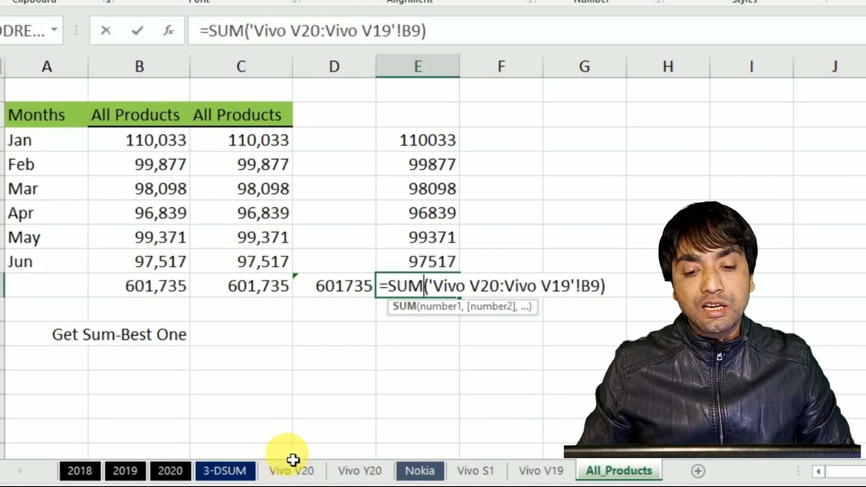
{"action": "key", "text": "Escape"}
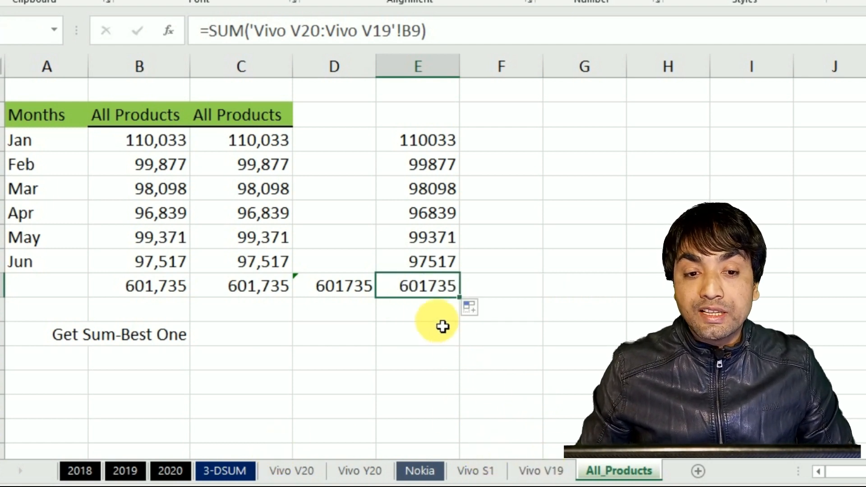
{"action": "double_click", "coordinate": [428, 291]}
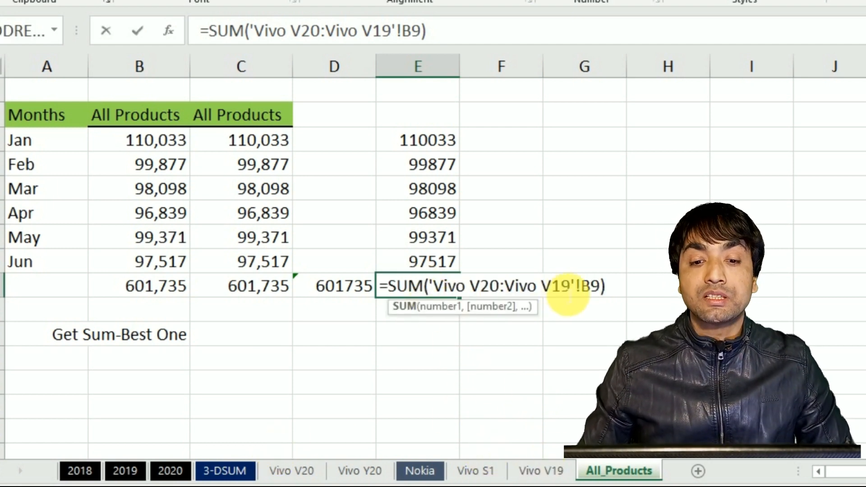